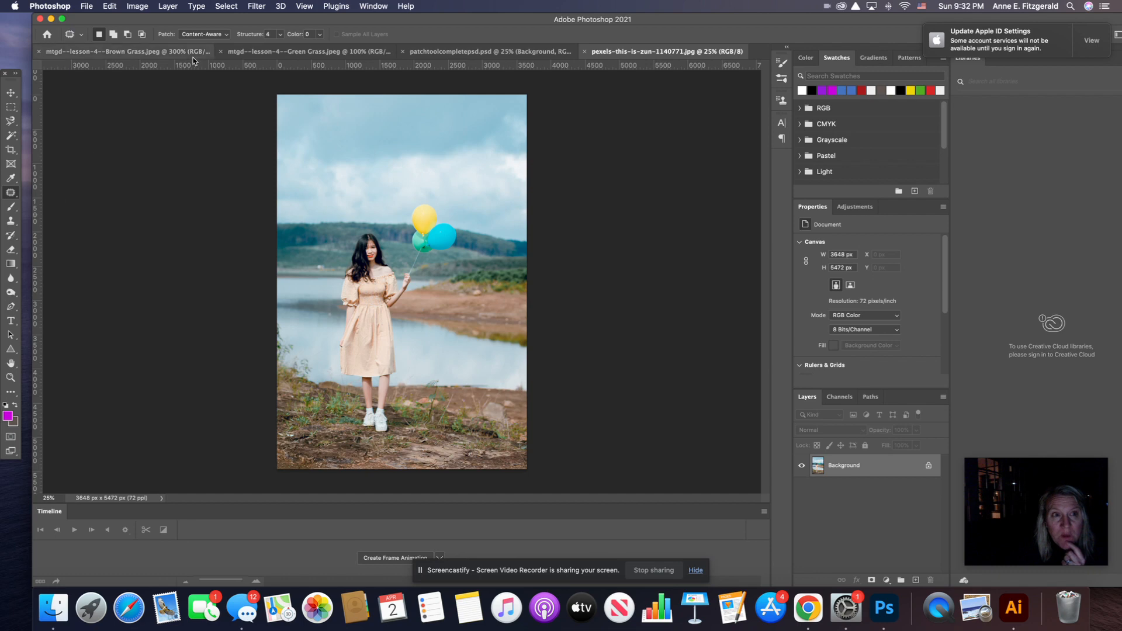
Switch the Patch tool's mode to Normal and back to Content-Aware
left_click(224, 35)
left_click(192, 25)
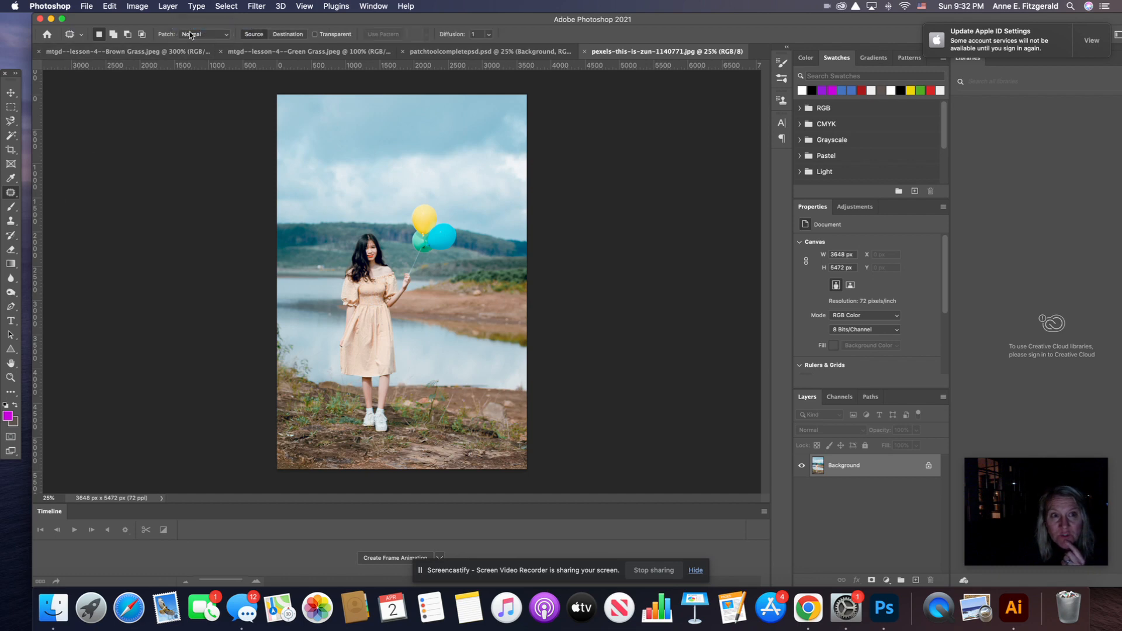
left_click(212, 36)
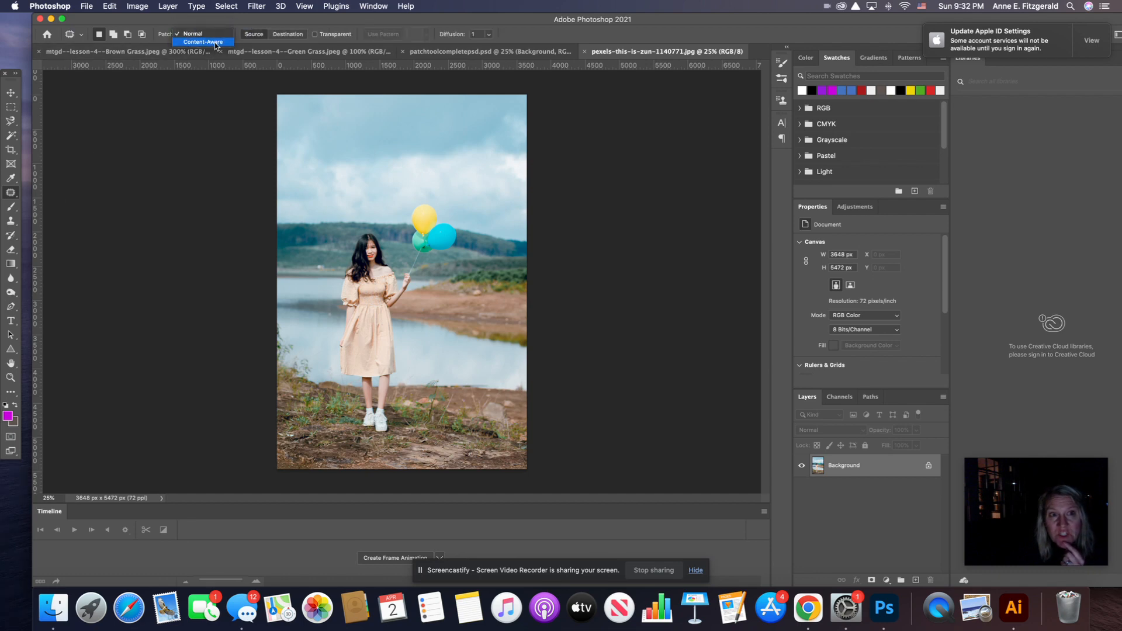
left_click(216, 42)
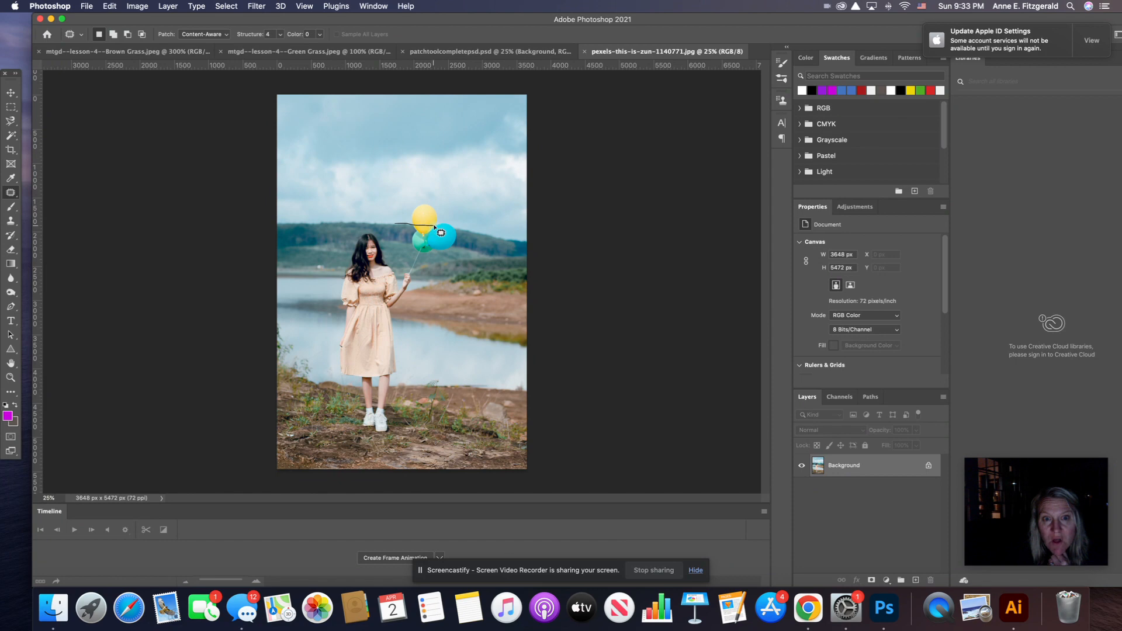
Patch the upper part of the yellow balloon with nearby sky, including the leftover smudge above the remaining balloons
mouse_move(441, 233)
left_mouse_down()
mouse_move(475, 217)
mouse_move(454, 199)
mouse_move(416, 204)
mouse_move(397, 225)
left_mouse_up()
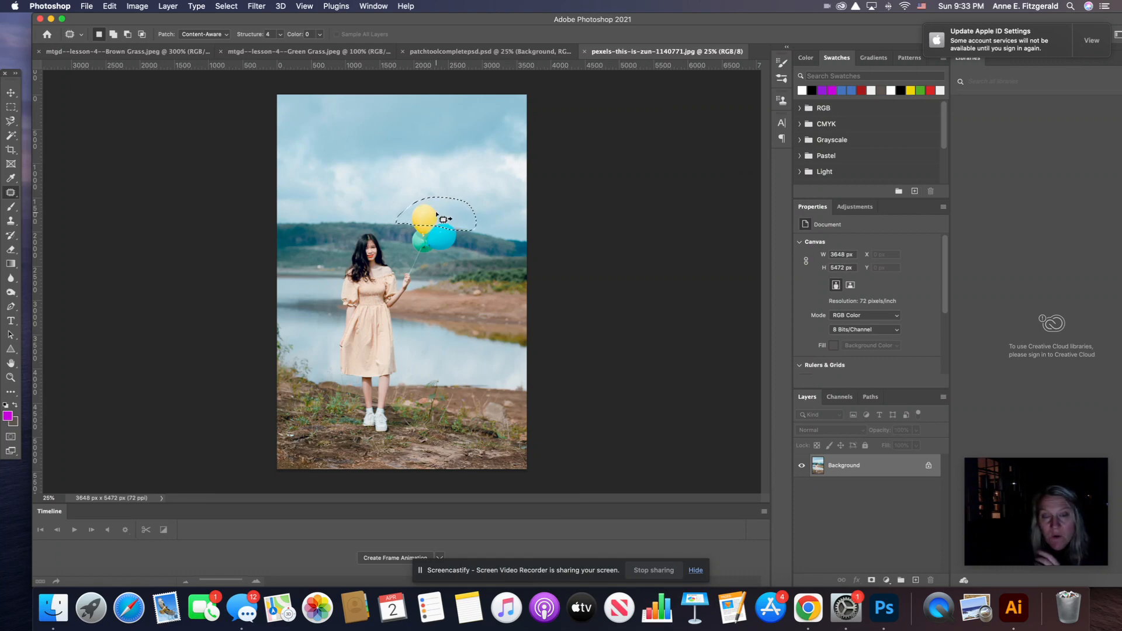
left_click_drag(412, 209, 486, 219)
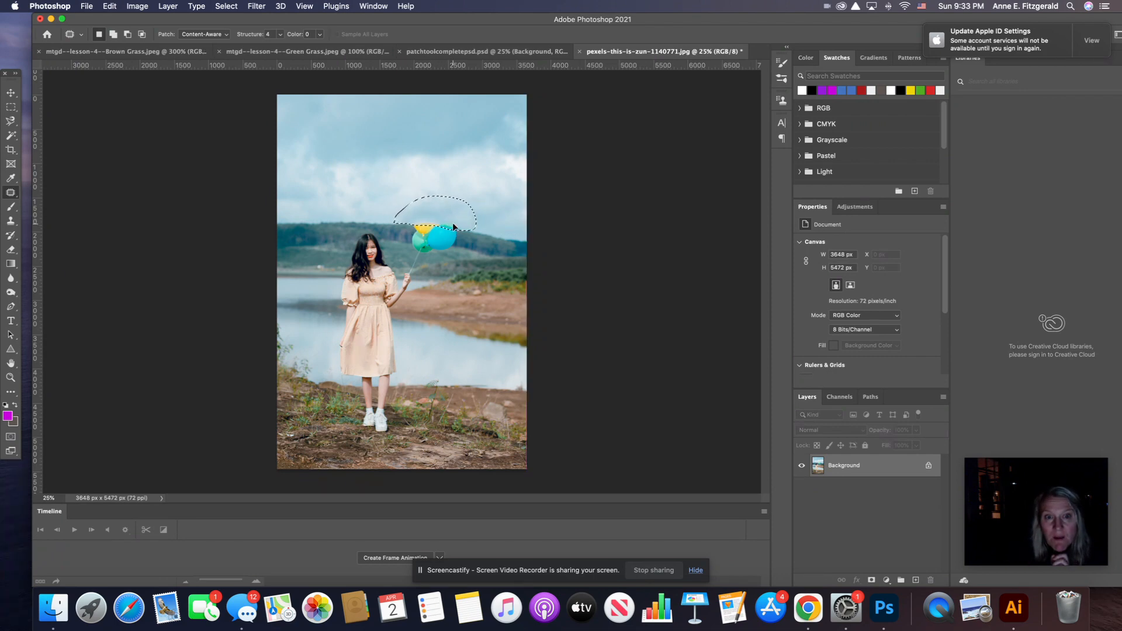
key("super+d")
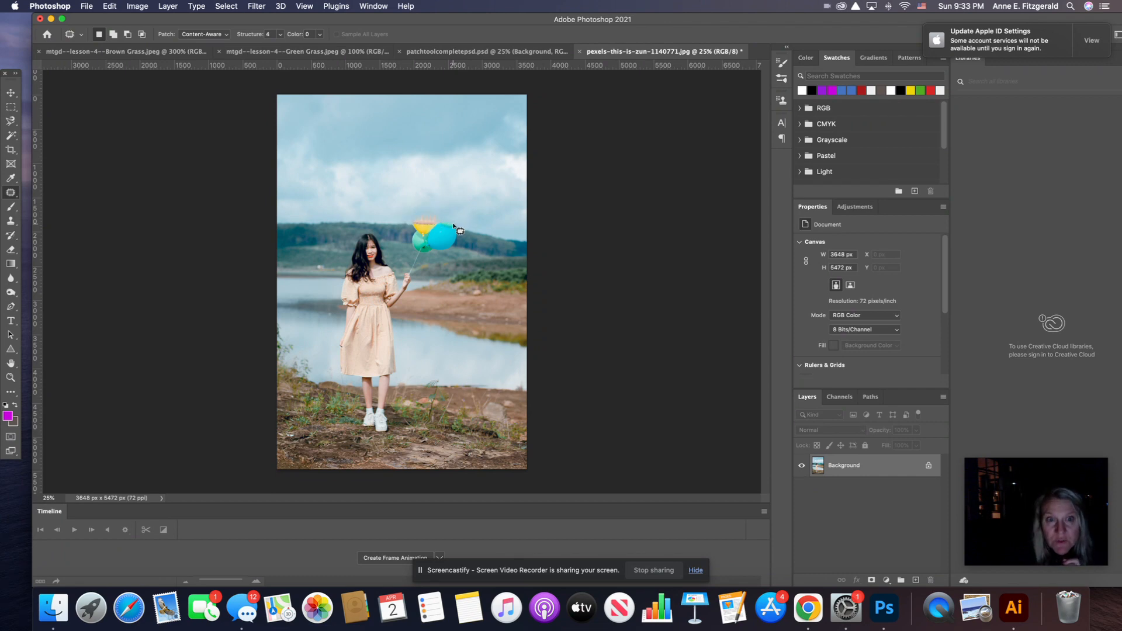
mouse_move(439, 218)
left_mouse_down()
mouse_move(402, 218)
mouse_move(443, 220)
mouse_move(385, 221)
left_mouse_up()
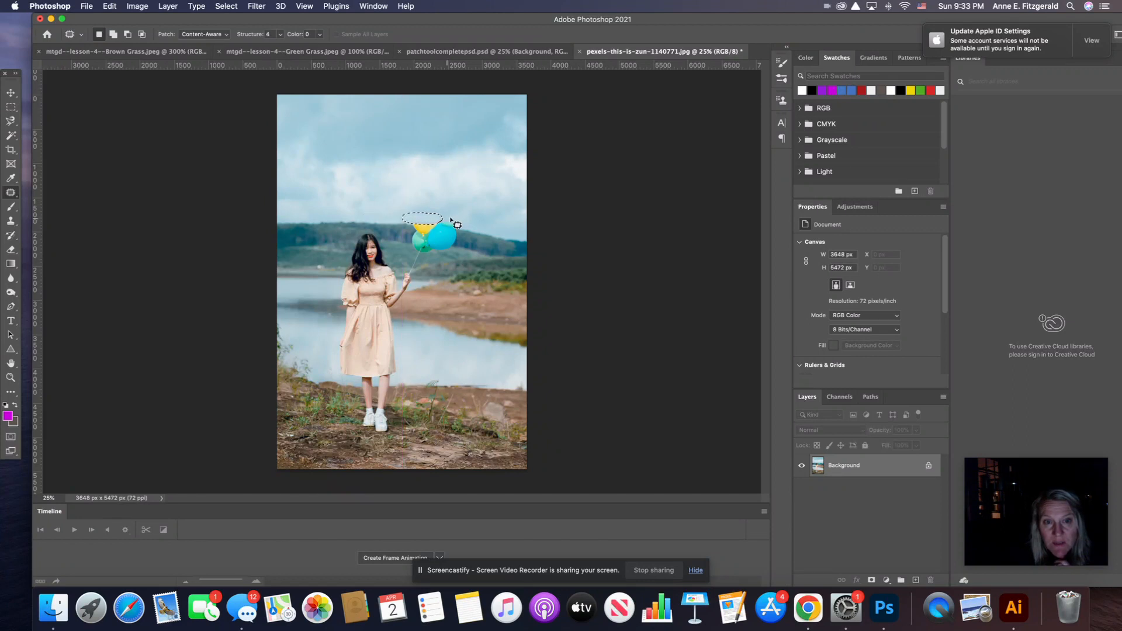
mouse_move(457, 218)
left_mouse_down()
mouse_move(435, 217)
mouse_move(490, 227)
left_mouse_up()
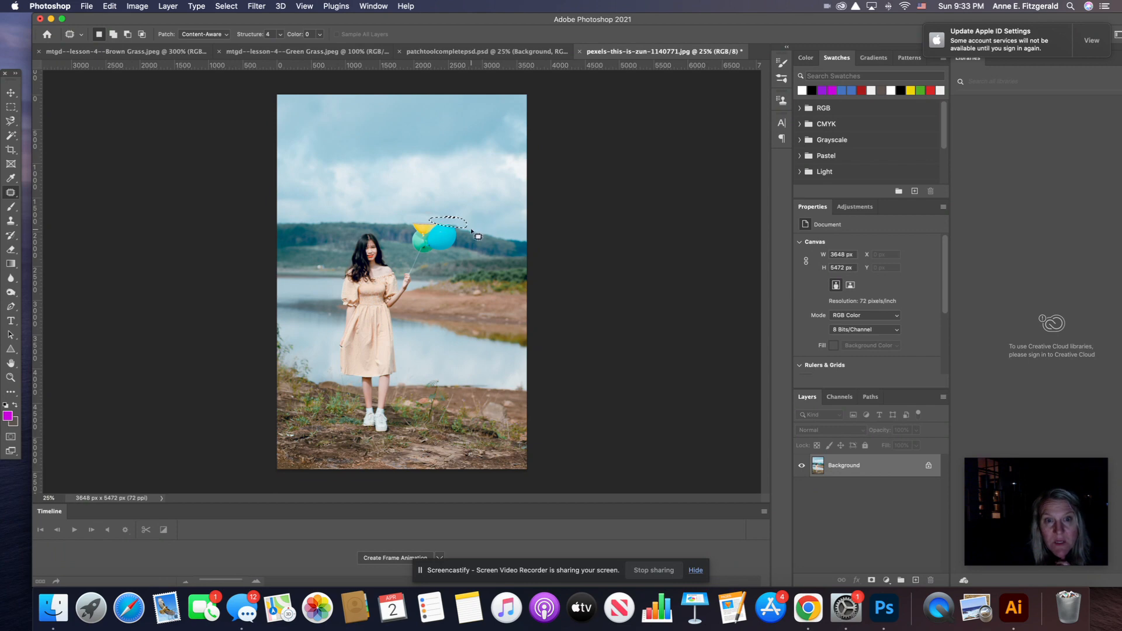
key("super+x")
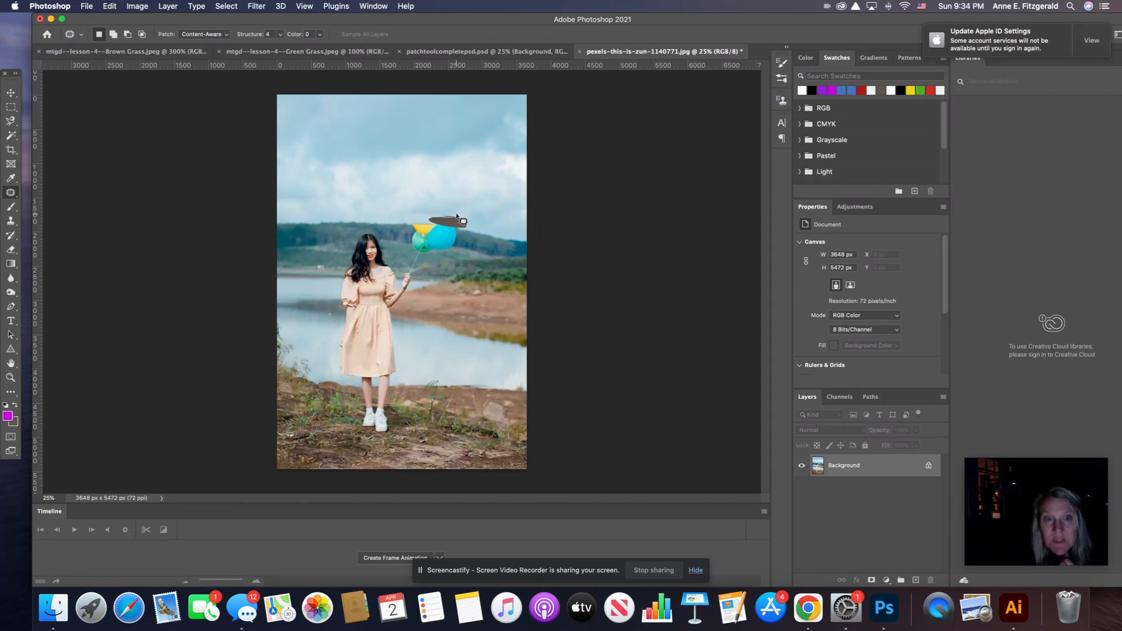
key("super+s")
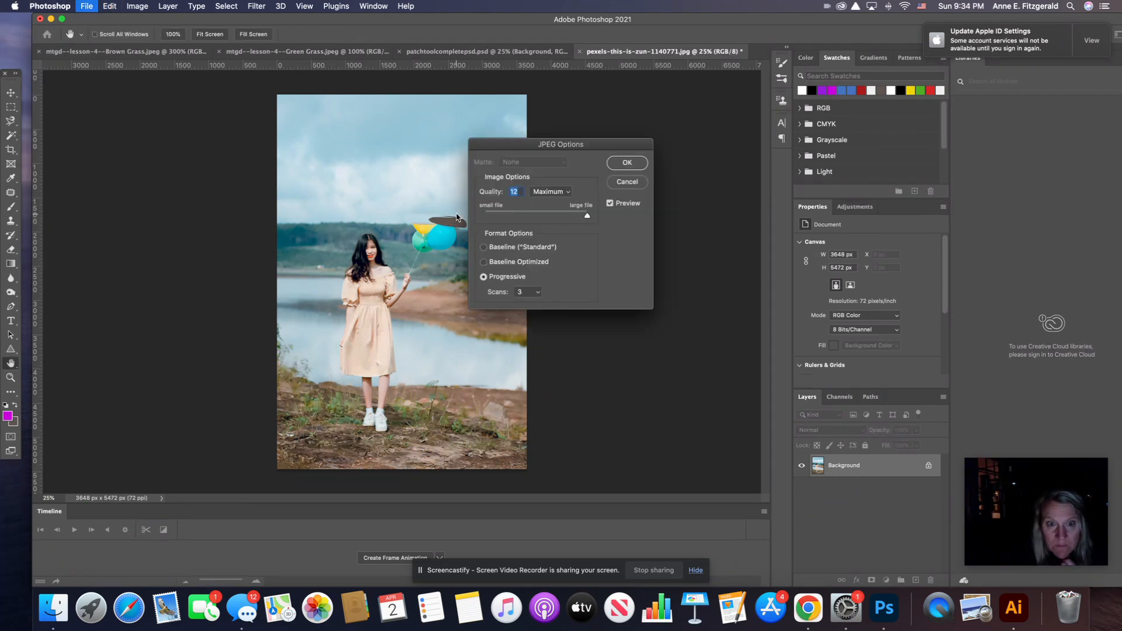
left_click(615, 184)
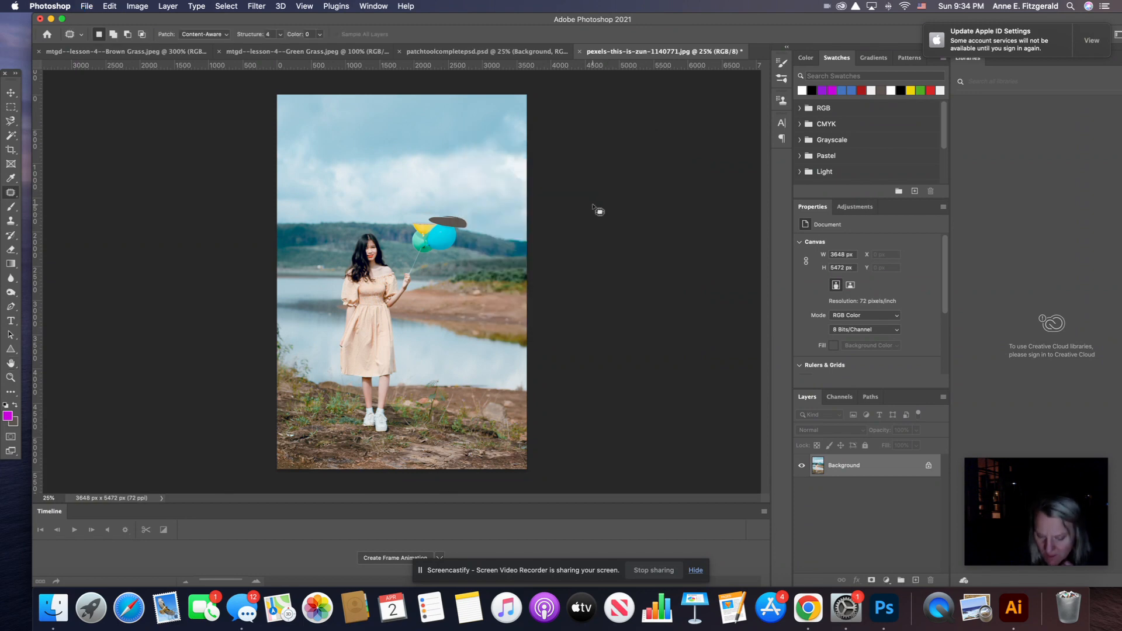
key("super+z")
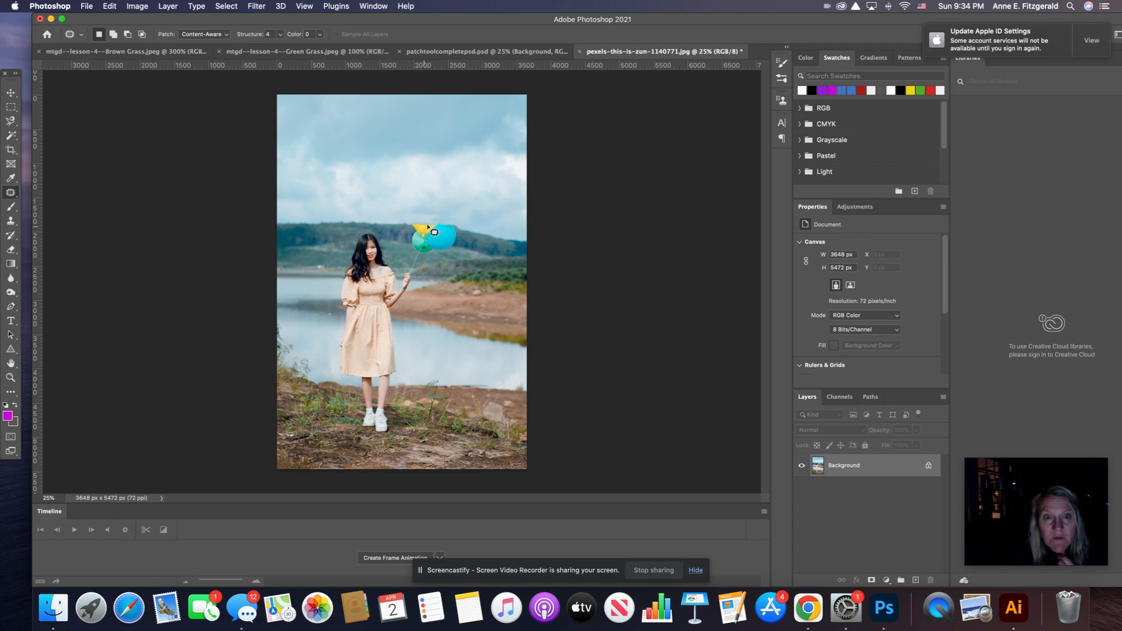
Patch the faint remnants in the sky just above the yellow and blue balloons, and clear the selection
left_click_drag(436, 220, 481, 230)
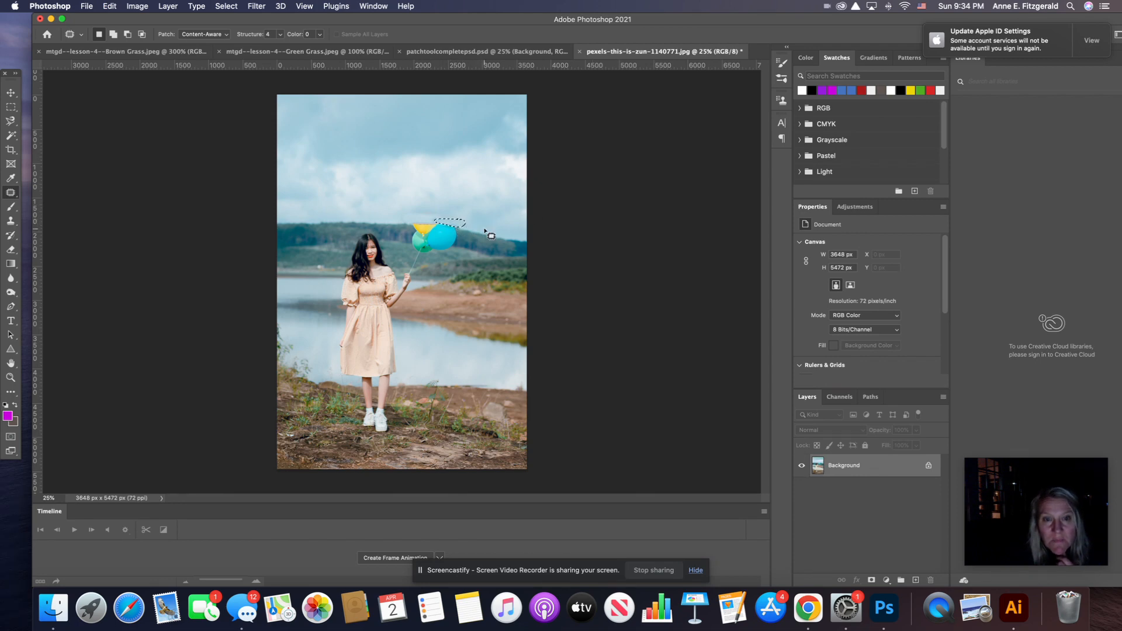
key("super+d")
mouse_move(446, 217)
left_mouse_down()
mouse_move(401, 216)
mouse_move(468, 222)
mouse_move(441, 215)
mouse_move(442, 196)
mouse_move(465, 232)
left_mouse_up()
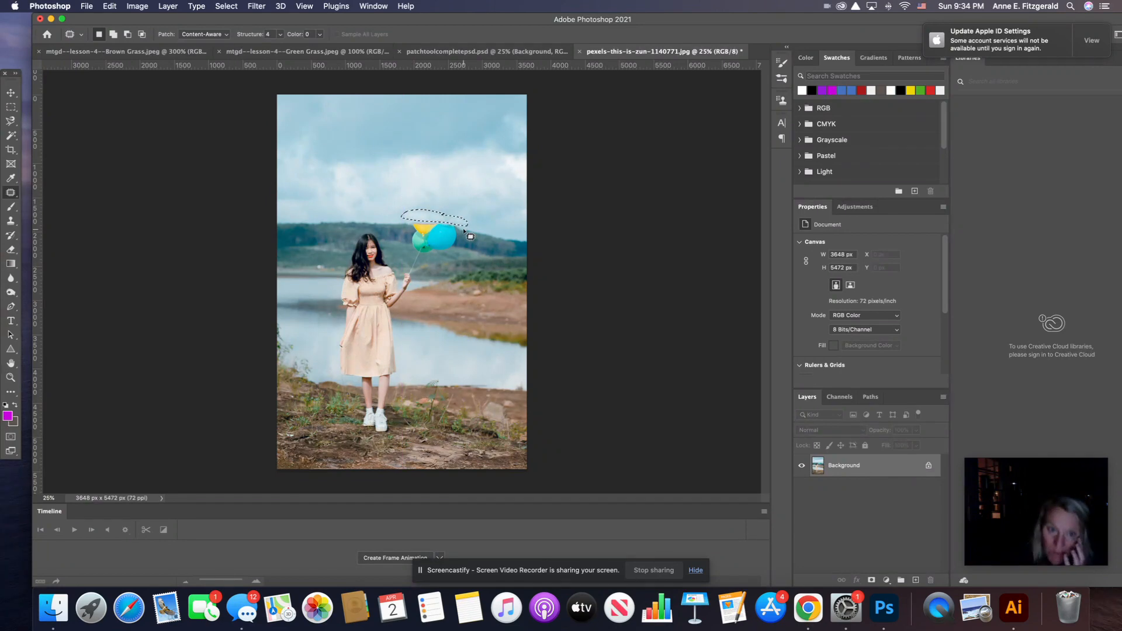
key("super+d")
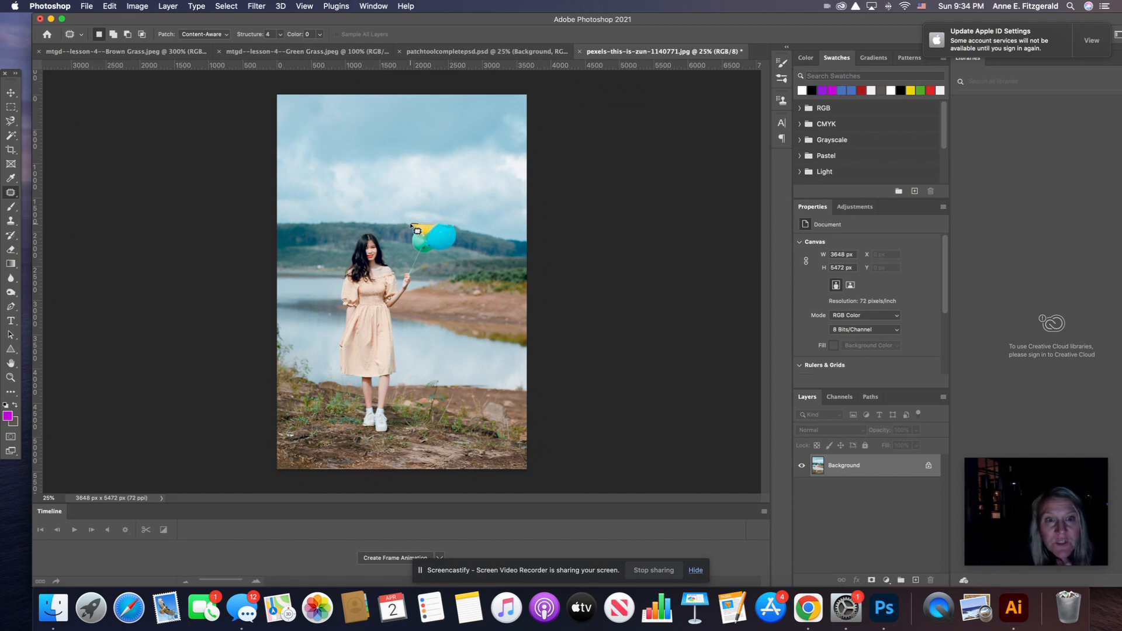
Patch away the upper edges of the yellow and blue balloons along the hill's skyline
mouse_move(419, 235)
left_mouse_down()
mouse_move(443, 237)
mouse_move(398, 227)
left_mouse_up()
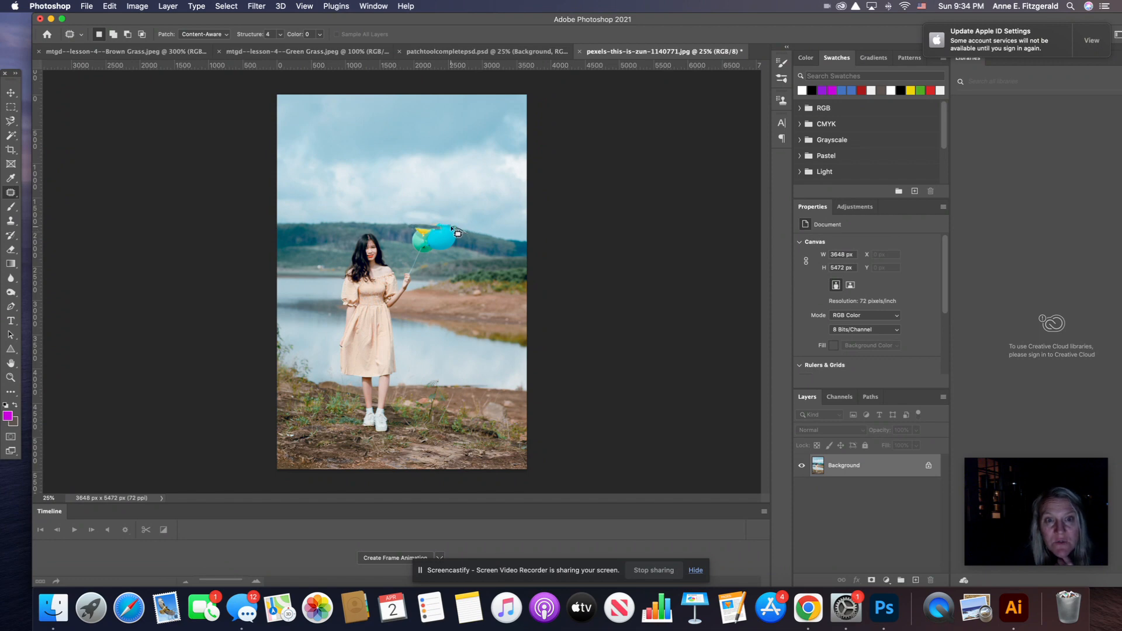
mouse_move(432, 233)
left_mouse_down()
mouse_move(497, 244)
mouse_move(486, 243)
left_mouse_up()
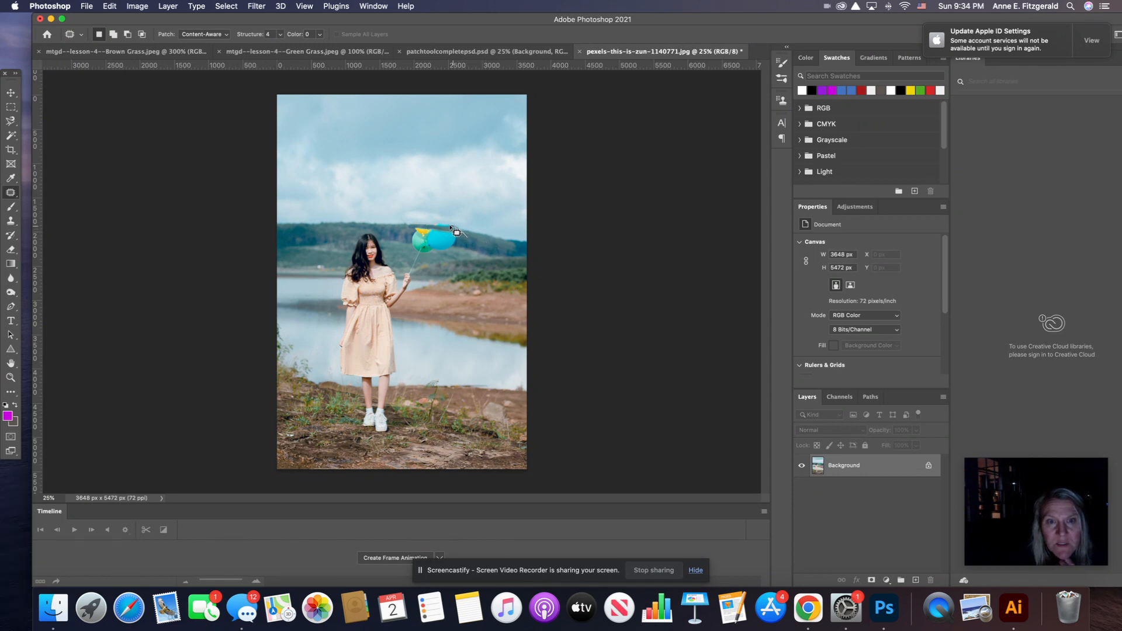
mouse_move(438, 225)
left_mouse_down()
mouse_move(421, 223)
mouse_move(511, 251)
left_mouse_up()
left_click(478, 246)
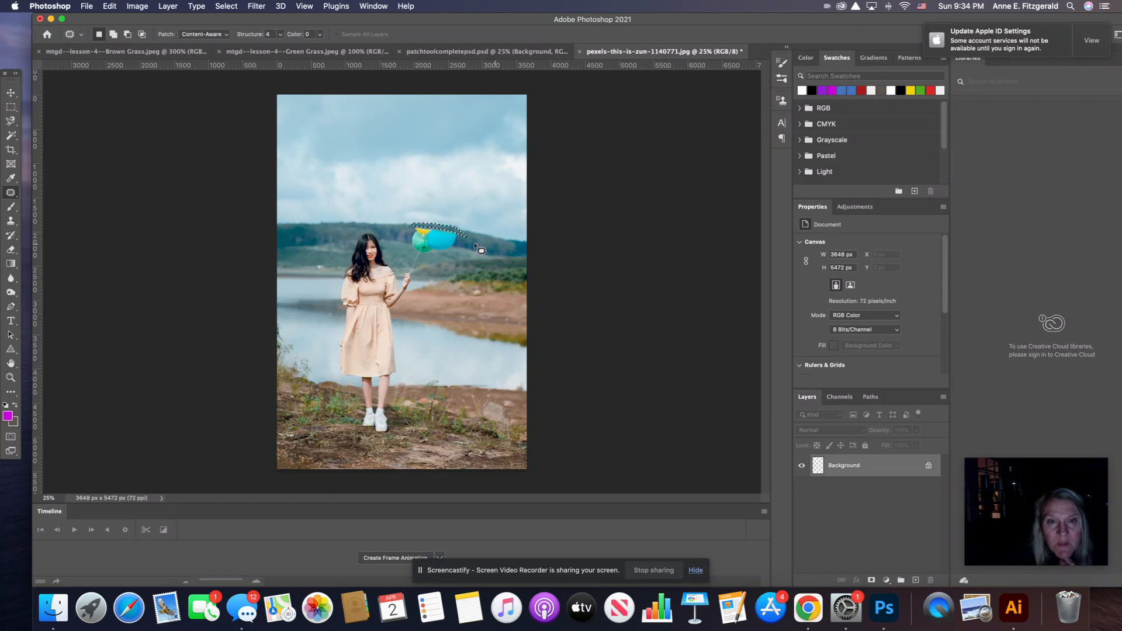
mouse_move(458, 227)
left_mouse_down()
mouse_move(442, 223)
mouse_move(463, 231)
left_mouse_up()
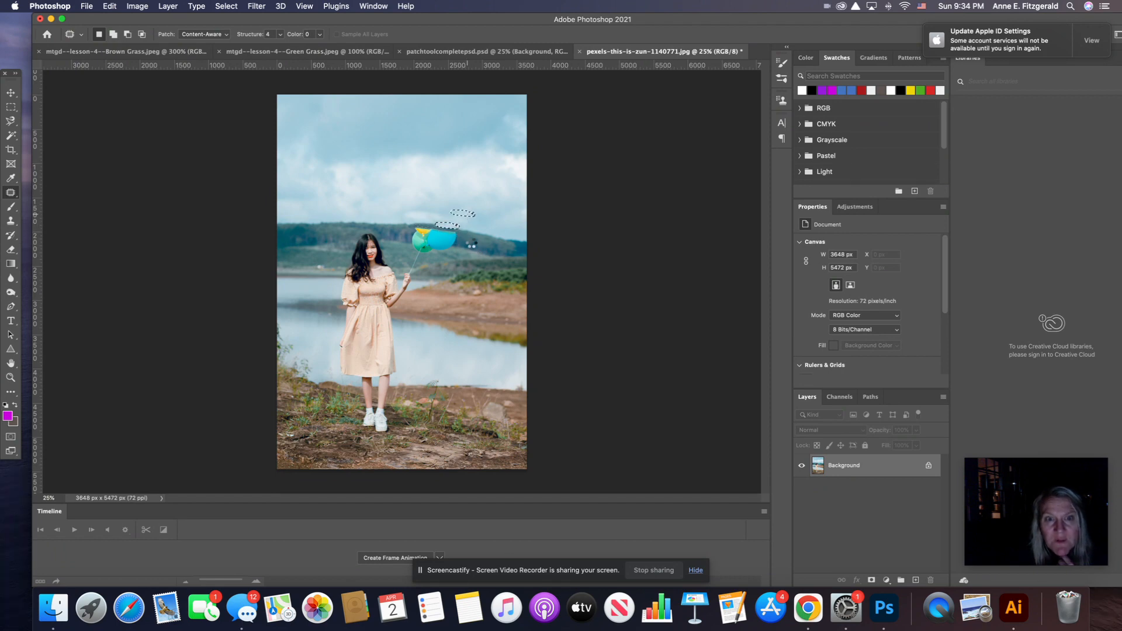
Patch the remaining yellow and the upper halves of the green and blue balloons with the wooded hillside
key("super+equal")
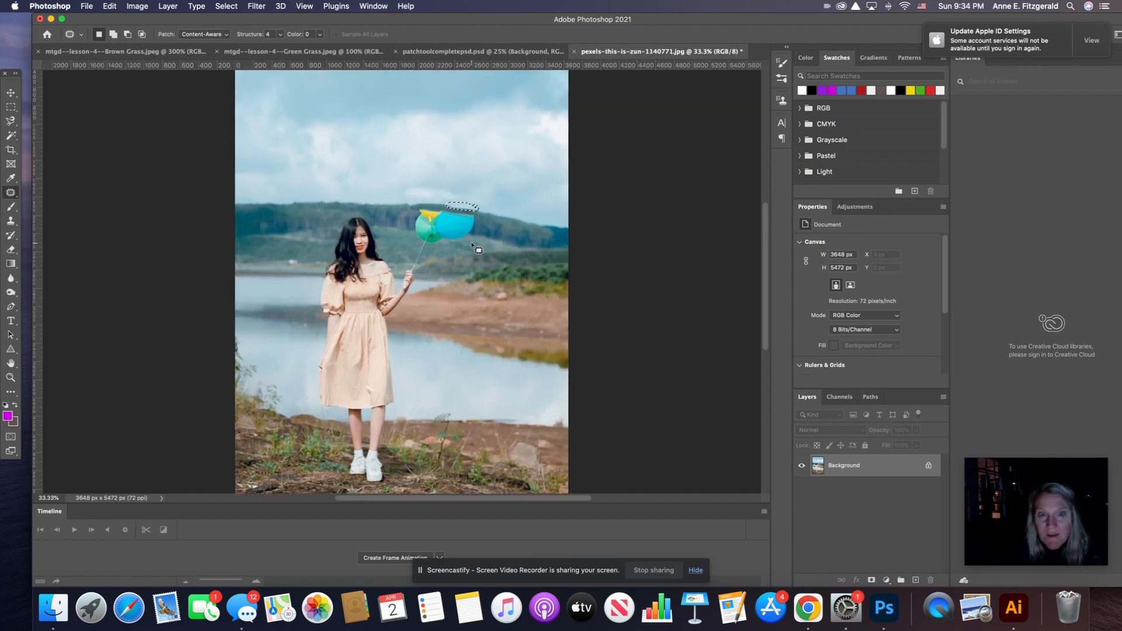
mouse_move(477, 213)
left_mouse_down()
mouse_move(418, 210)
mouse_move(411, 220)
mouse_move(473, 230)
mouse_move(470, 215)
mouse_move(529, 229)
left_mouse_up()
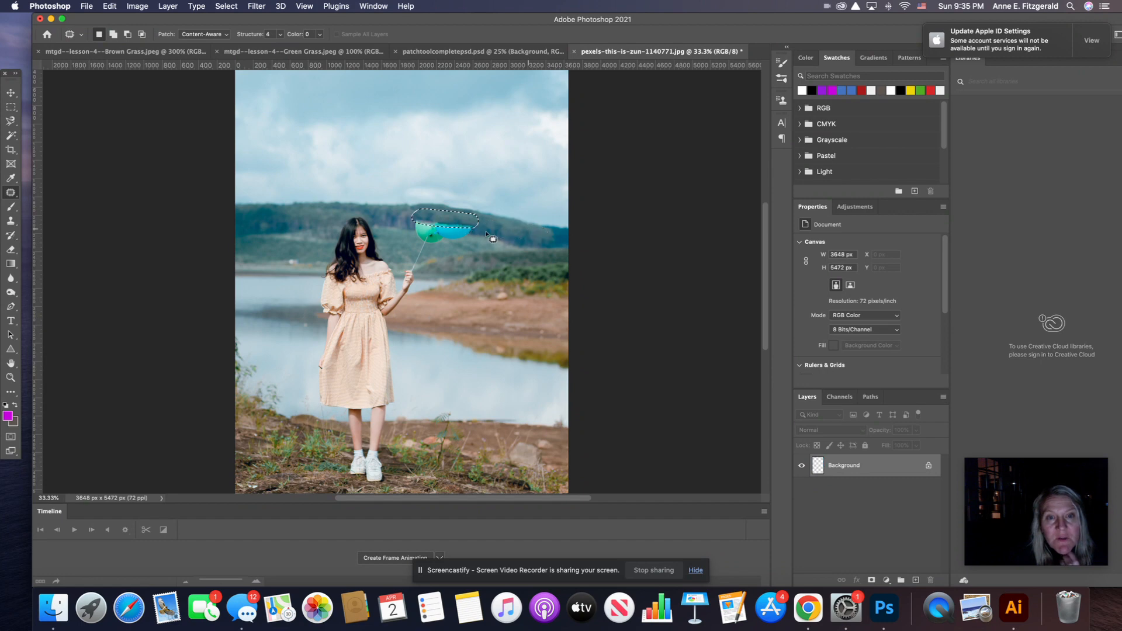
left_click(408, 223)
mouse_move(417, 226)
left_mouse_down()
mouse_move(453, 220)
mouse_move(436, 230)
mouse_move(470, 242)
mouse_move(483, 234)
mouse_move(447, 224)
mouse_move(498, 230)
mouse_move(425, 237)
left_mouse_up()
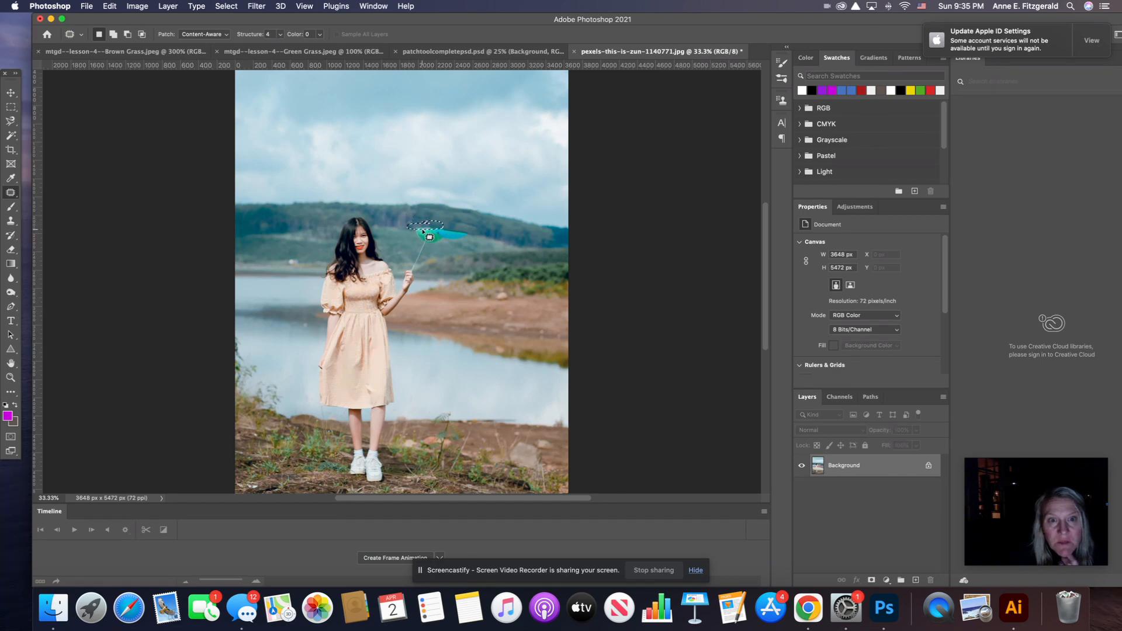
Patch the last of the green and blue balloons and the string above the hand with background, and clear the selection
left_click(413, 236)
mouse_move(418, 238)
left_mouse_down()
mouse_move(485, 246)
mouse_move(438, 233)
mouse_move(452, 244)
mouse_move(468, 231)
mouse_move(478, 252)
mouse_move(423, 238)
mouse_move(469, 253)
mouse_move(445, 235)
mouse_move(427, 241)
mouse_move(503, 248)
mouse_move(465, 260)
mouse_move(428, 236)
mouse_move(407, 251)
mouse_move(408, 270)
mouse_move(427, 272)
mouse_move(438, 251)
mouse_move(462, 258)
mouse_move(451, 268)
left_mouse_up()
left_click(440, 244)
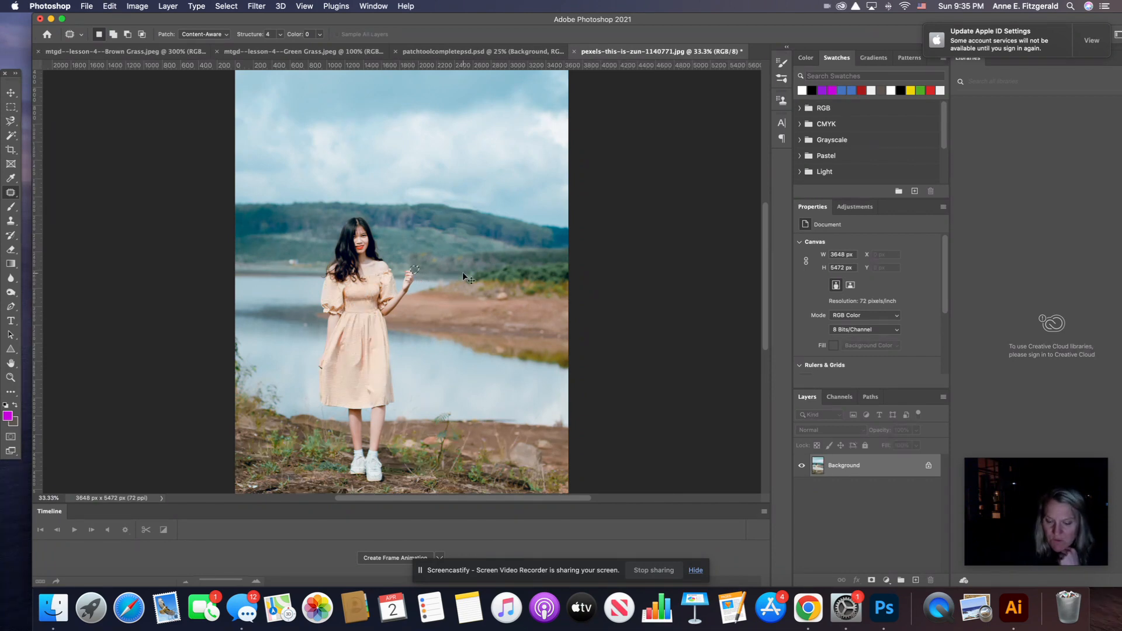
key("super+d")
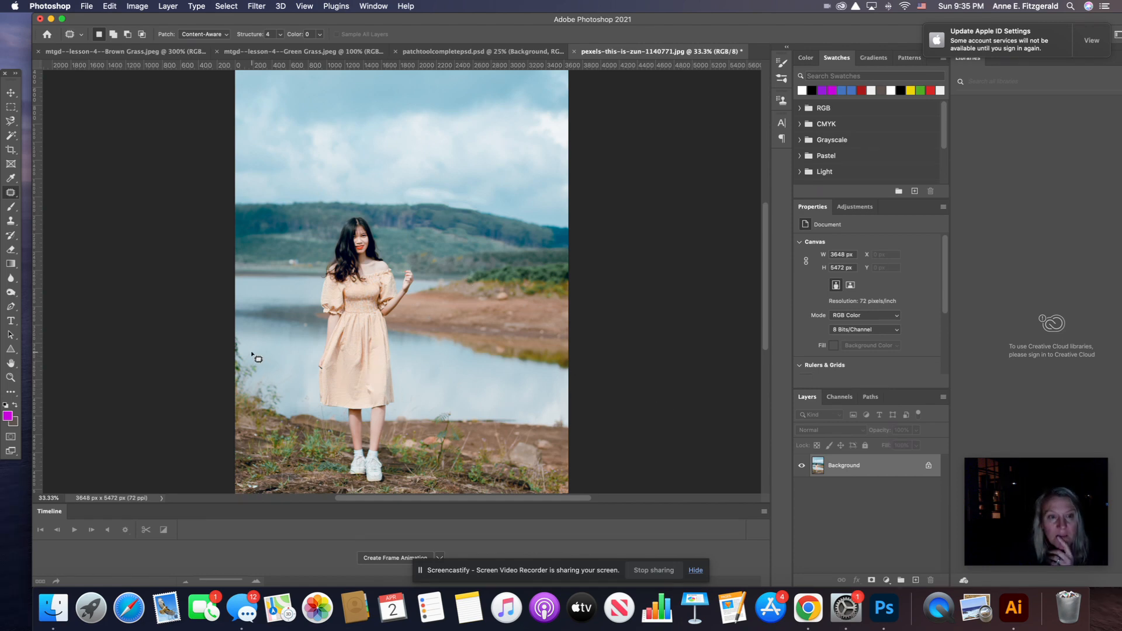
Patch the plants overhanging the water on the lake's left bank with clear water, and clear the selection
mouse_move(240, 338)
left_mouse_down()
mouse_move(234, 377)
mouse_move(254, 403)
mouse_move(281, 409)
mouse_move(265, 355)
mouse_move(251, 370)
left_mouse_up()
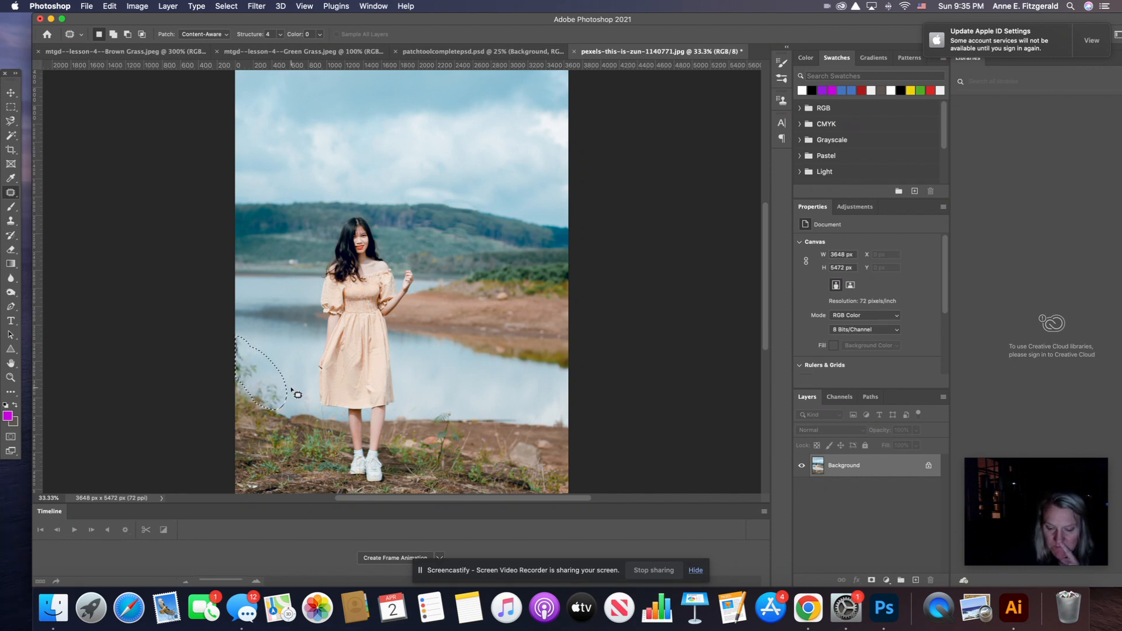
left_click(110, 6)
left_click(130, 30)
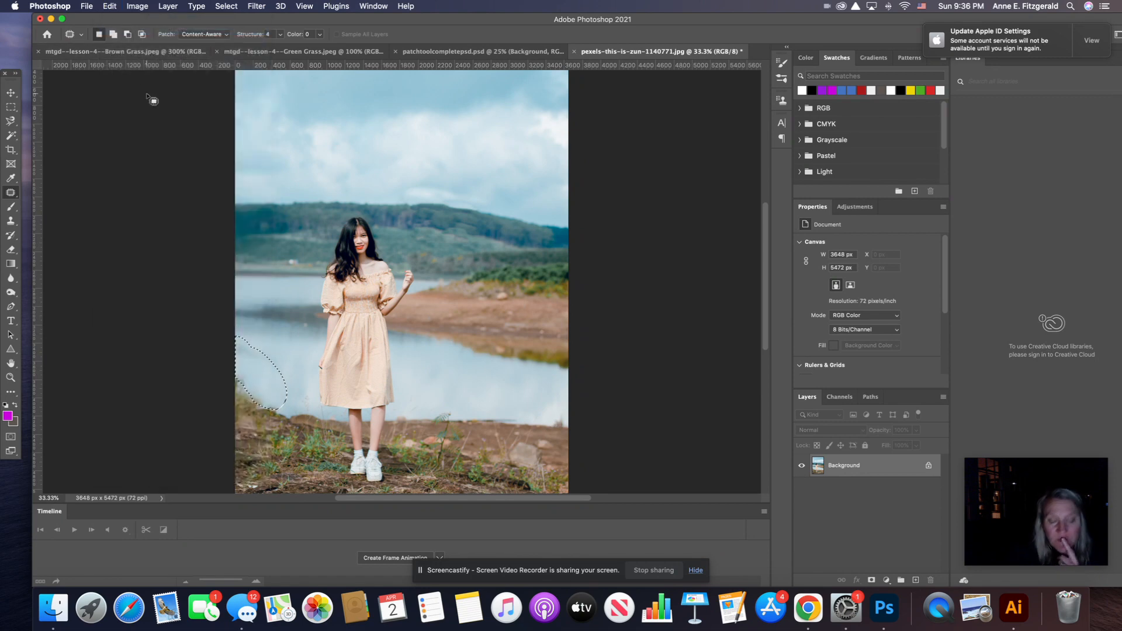
key("super+d")
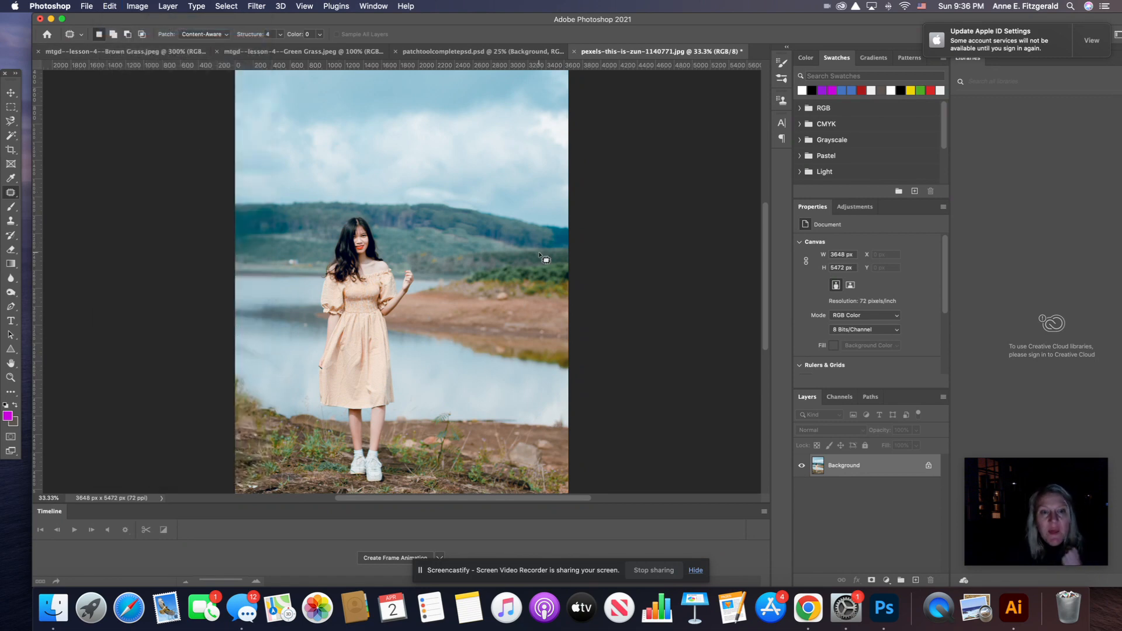
Switch to Google Chrome and search Google Images for "magic wand.png"
left_click(819, 615)
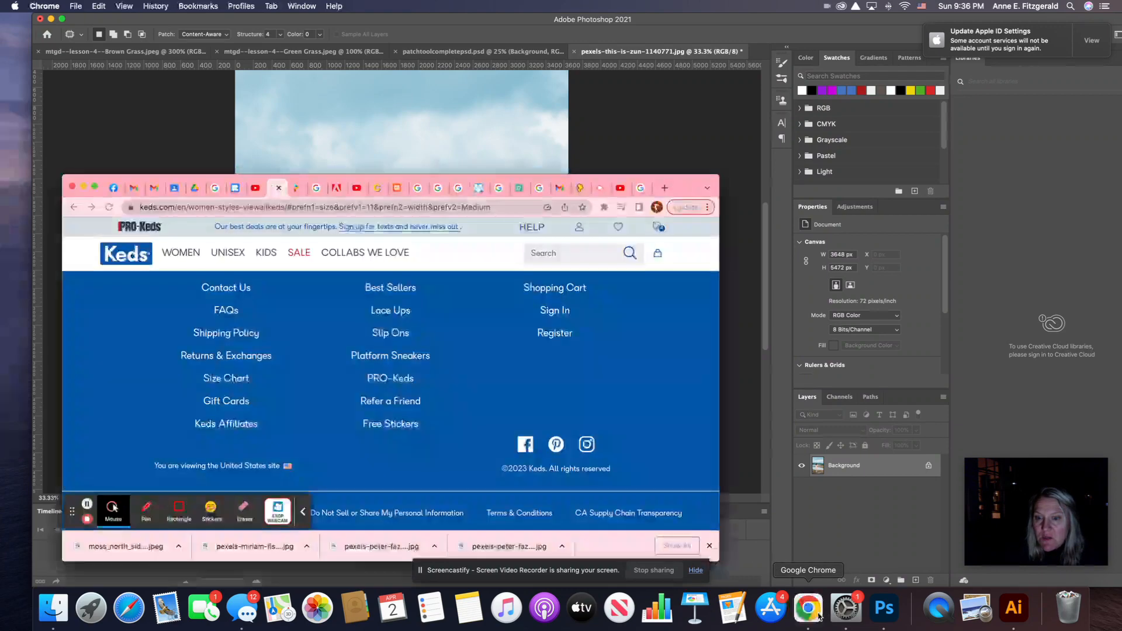
left_click(474, 204)
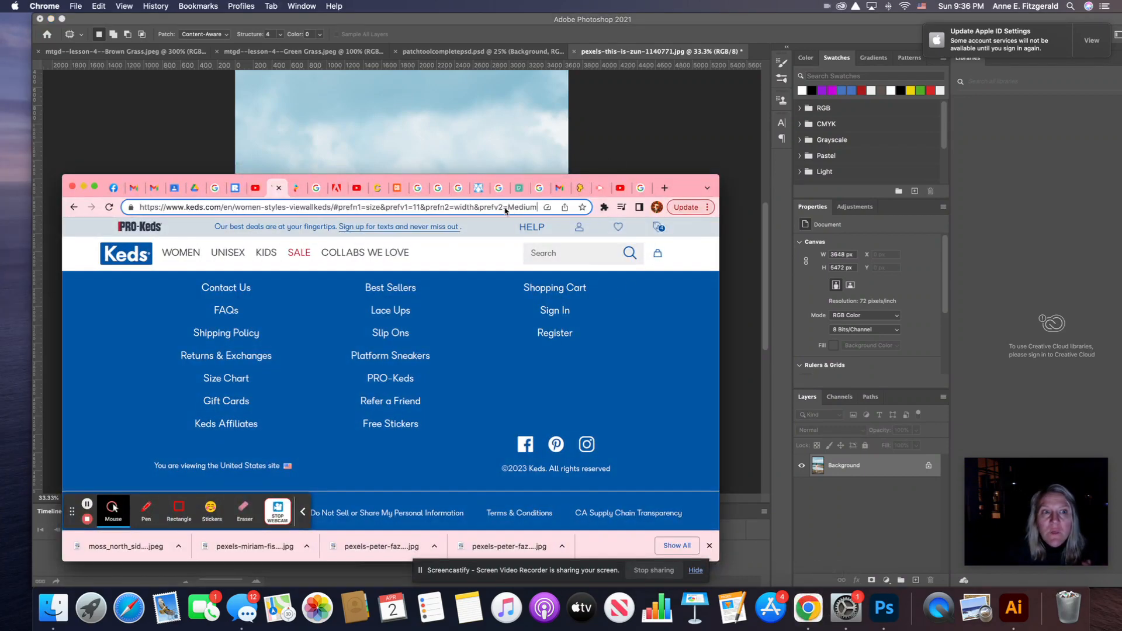
left_click(474, 207)
type("magi")
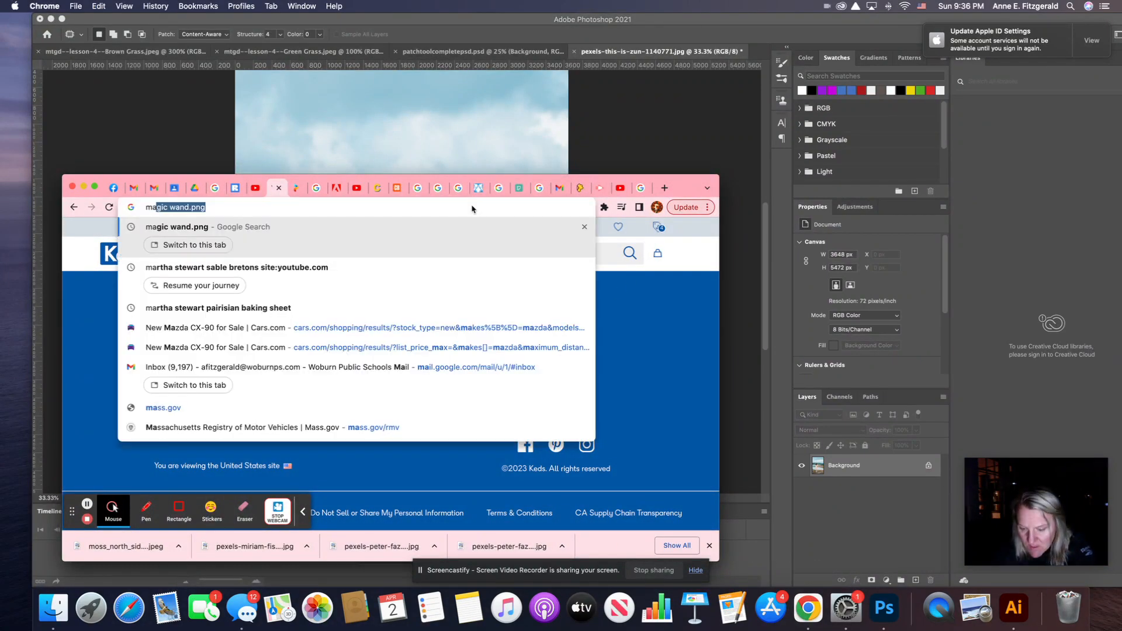
type("c wand")
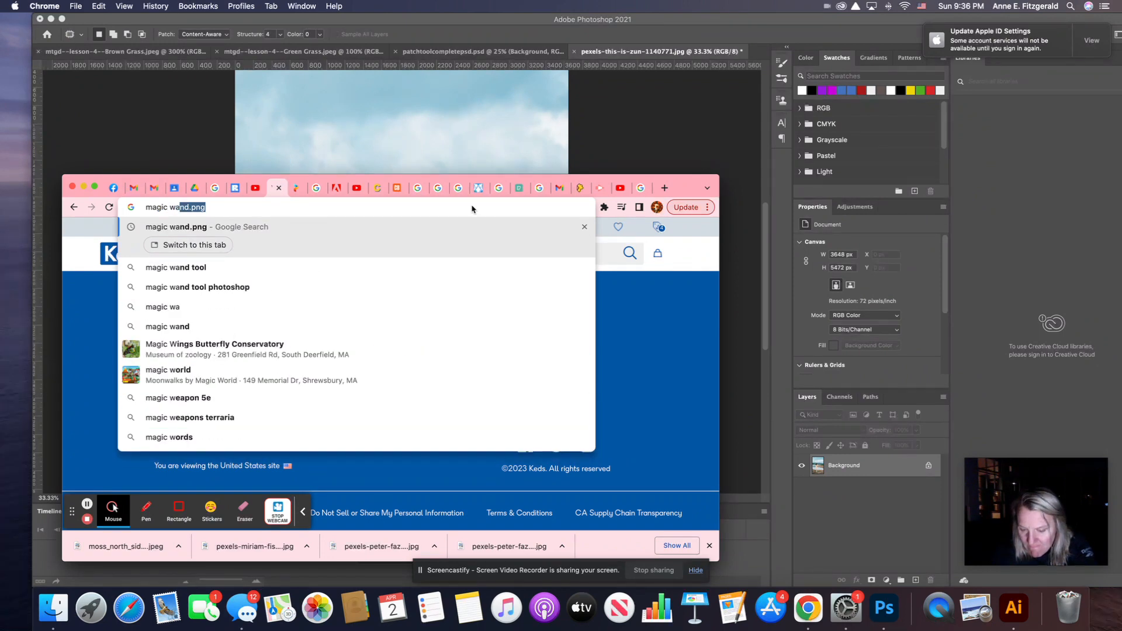
key("Return")
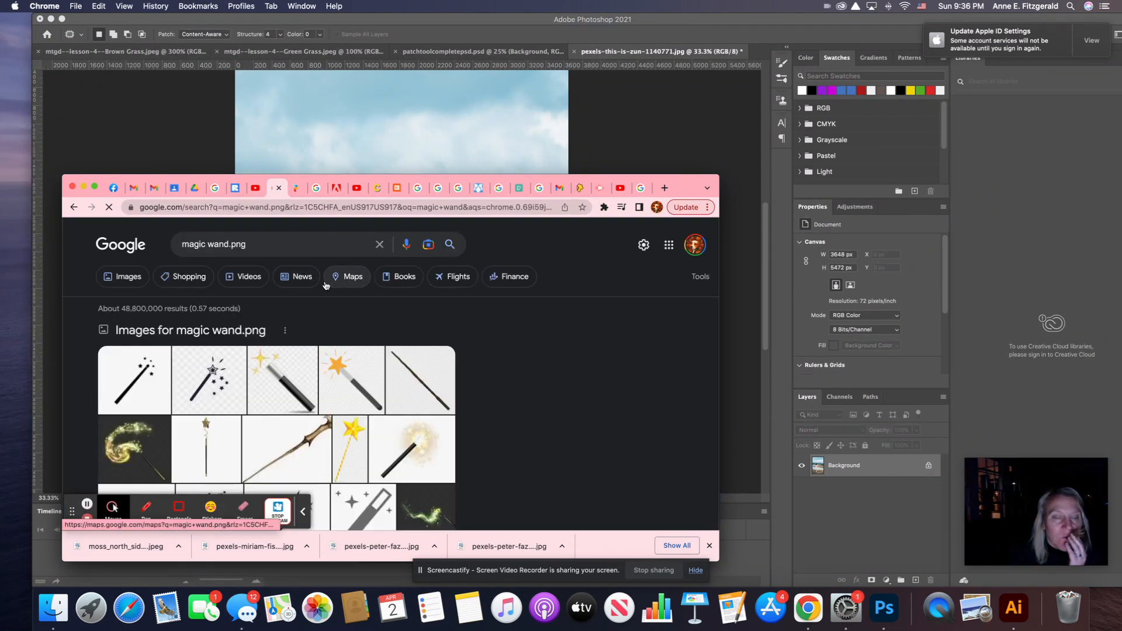
left_click(123, 277)
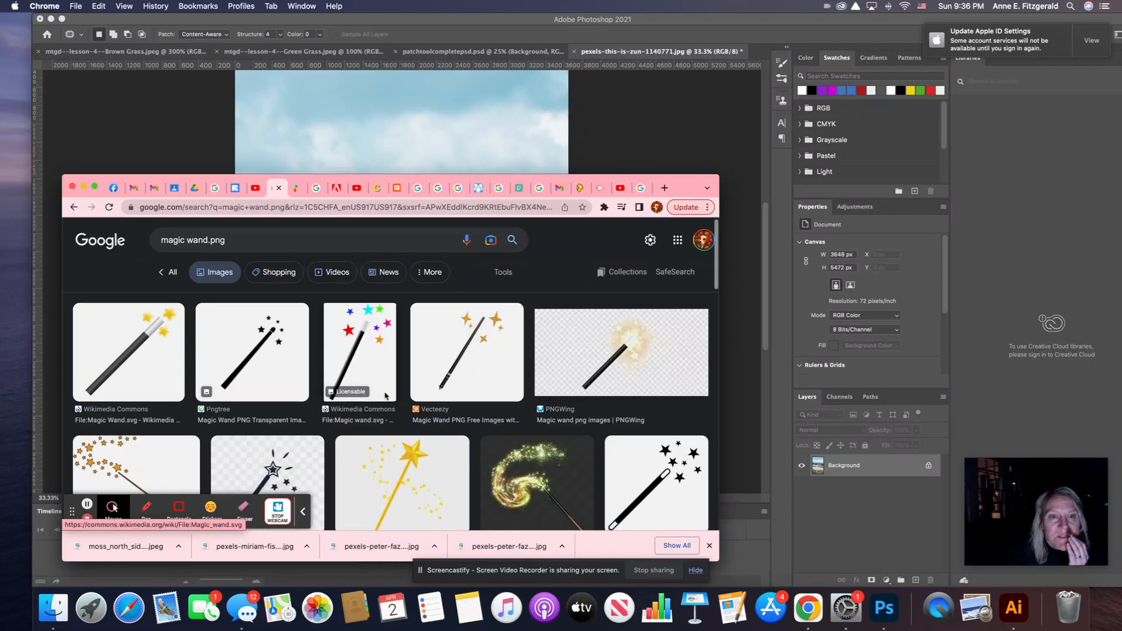
Open the preview of the IconsPng rainbow wand with a pink star from the image results
scroll(385, 397, "down", 5)
scroll(386, 397, "down", 3)
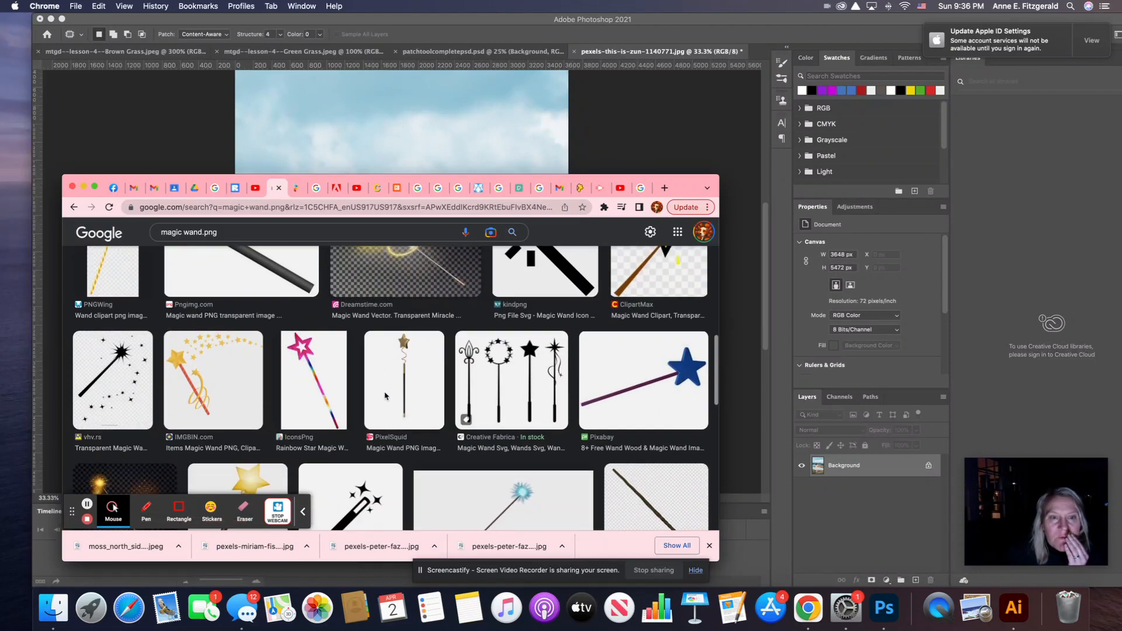
left_click(315, 379)
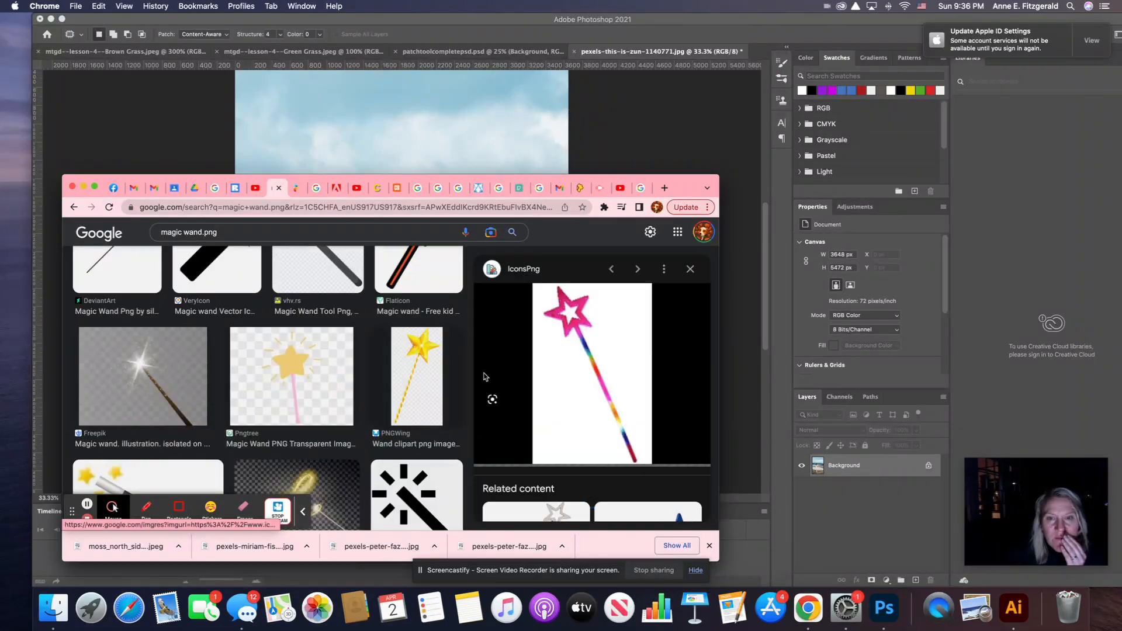
Find the Pixabay wand with the blue star among the image results and copy its image
scroll(341, 383, "down", 5)
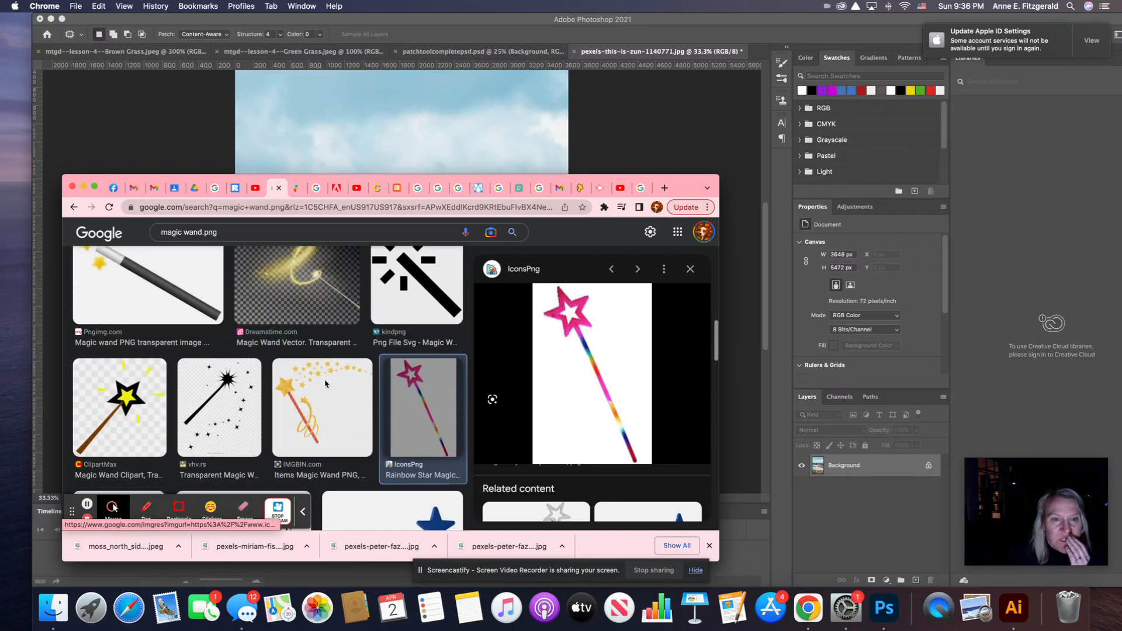
scroll(326, 383, "down", 3)
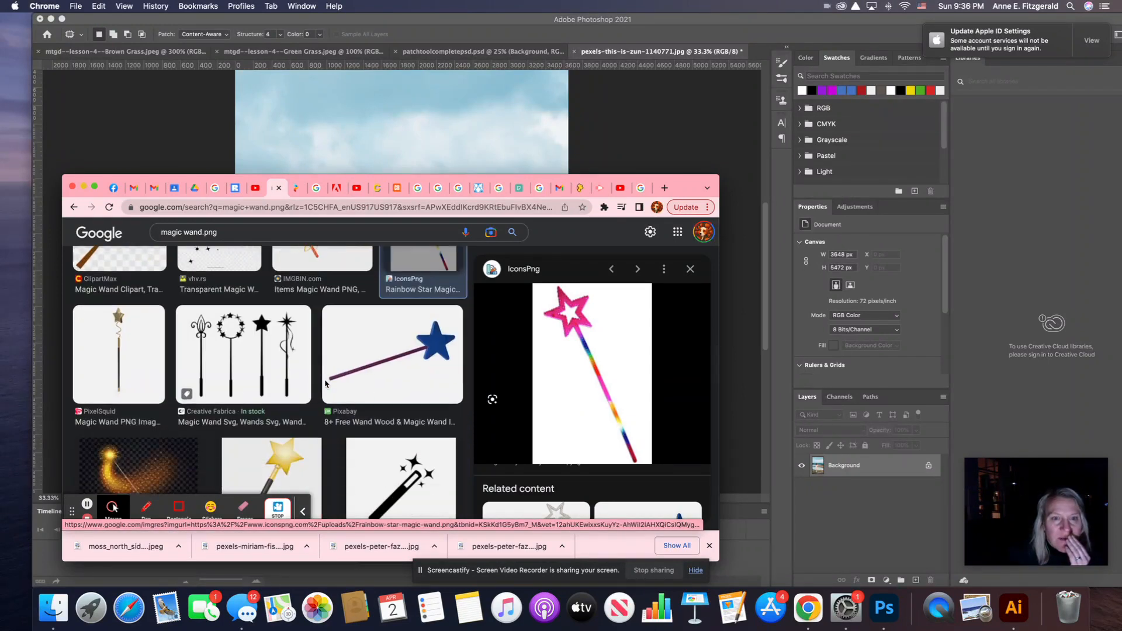
left_click(142, 358)
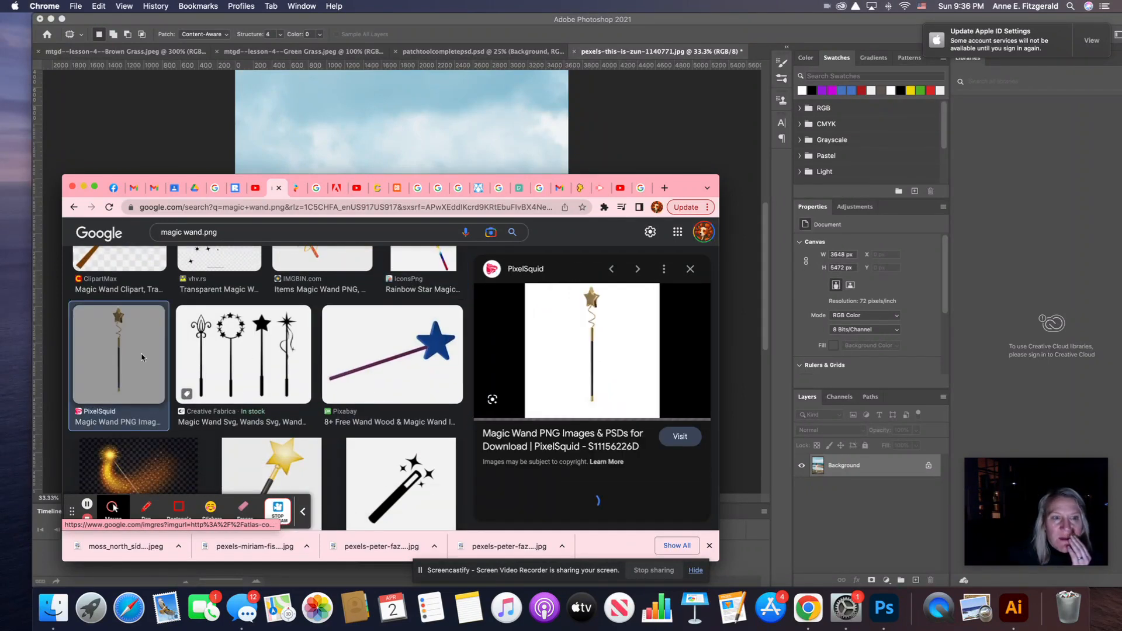
left_click(413, 358)
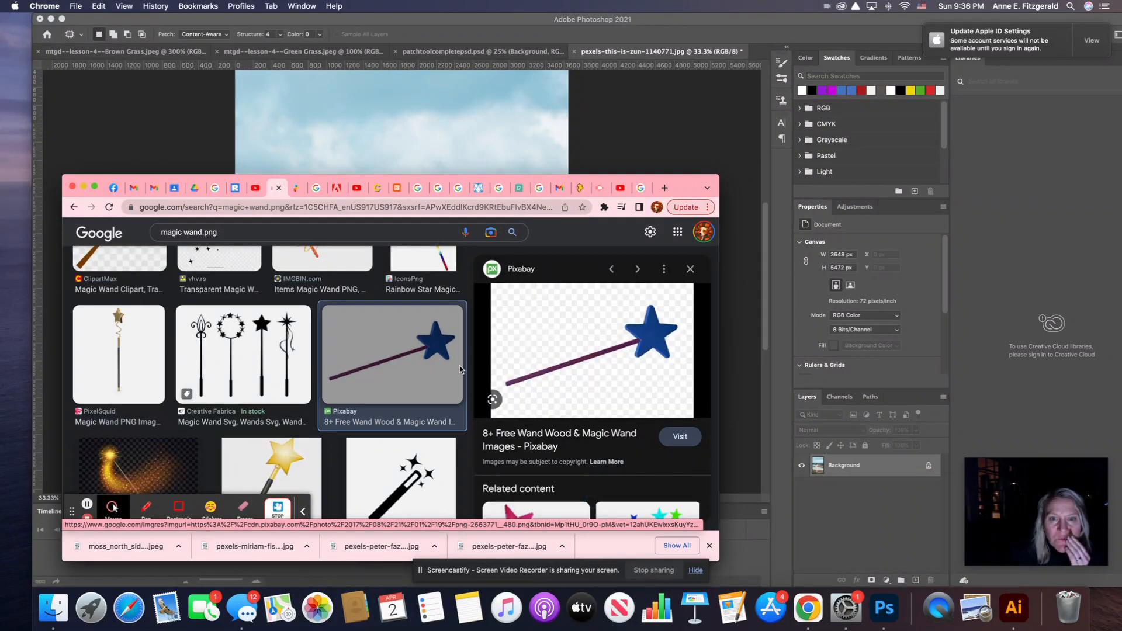
right_click(660, 358)
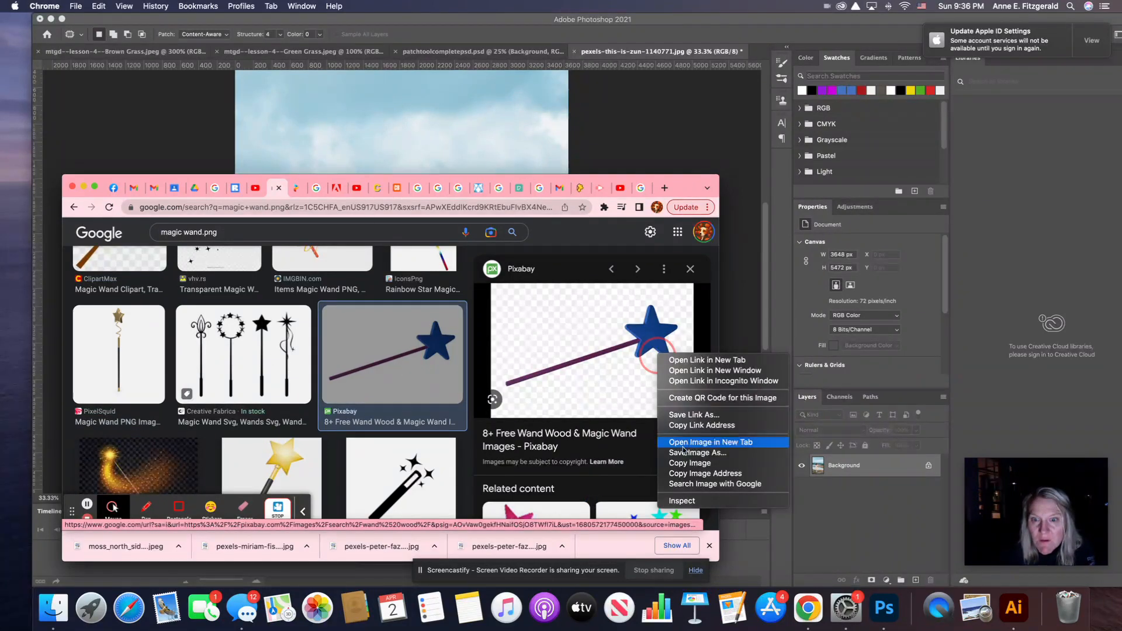
left_click(455, 279)
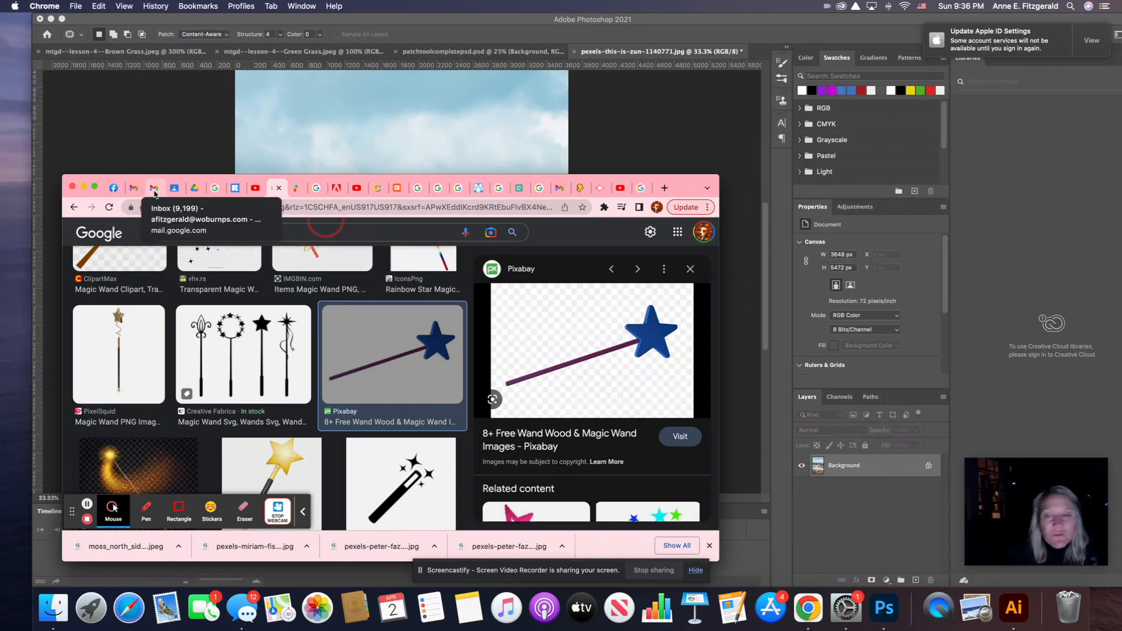
Switch to Photoshop, paste the wand as a new layer, and rotate it about -50° with its handle at the woman's raised hand
left_click(869, 596)
key("super+v")
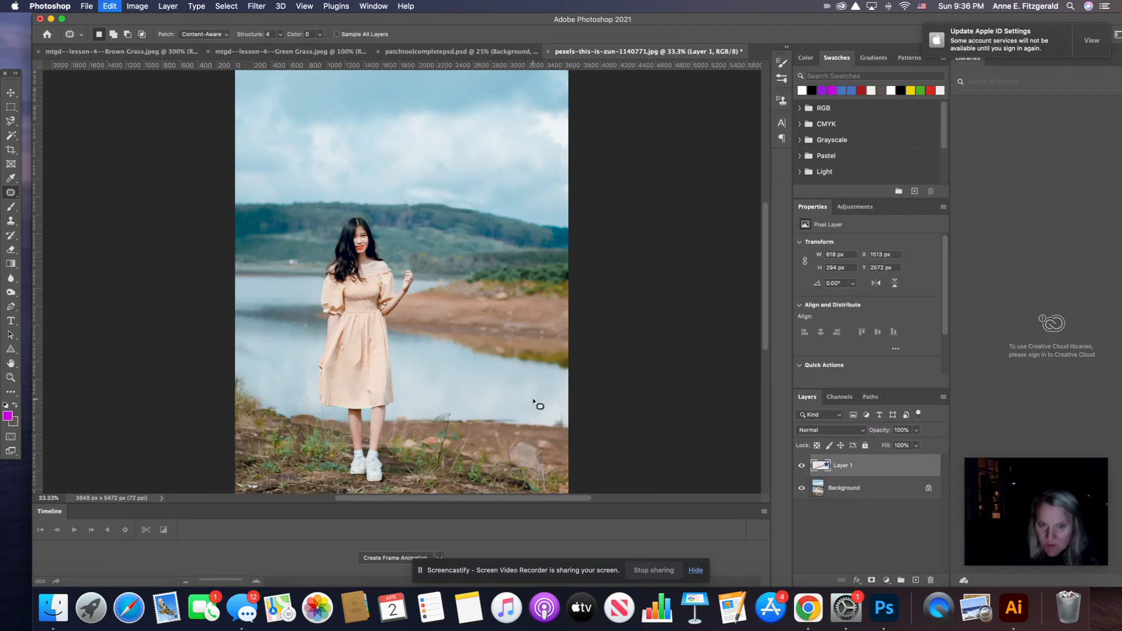
left_click(11, 94)
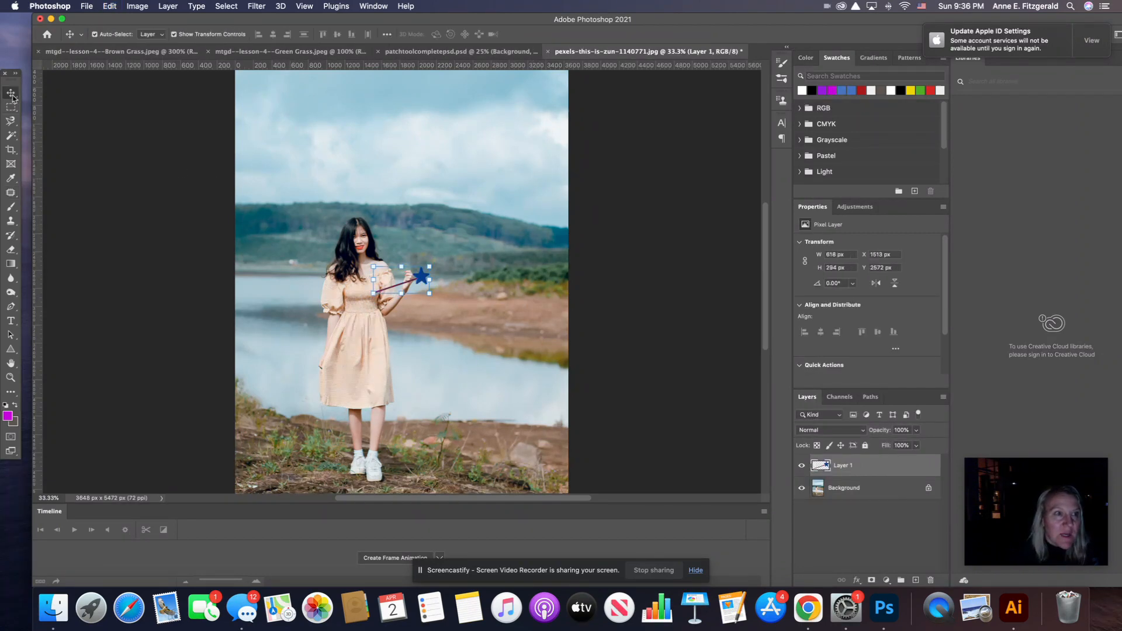
left_click_drag(439, 261, 428, 234)
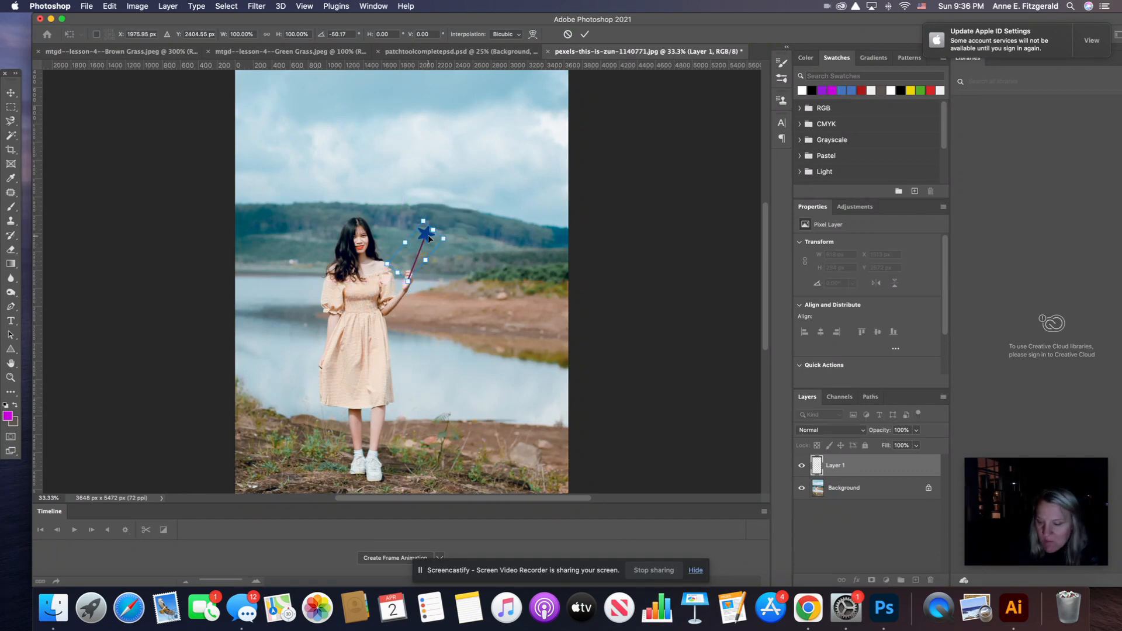
Adjust the wand's rotation to about -53.6°, fit the handle into the woman's hand, and commit the transform
key("super+minus")
key("super+plus")
key("super+plus")
key("super+plus")
key("super+plus")
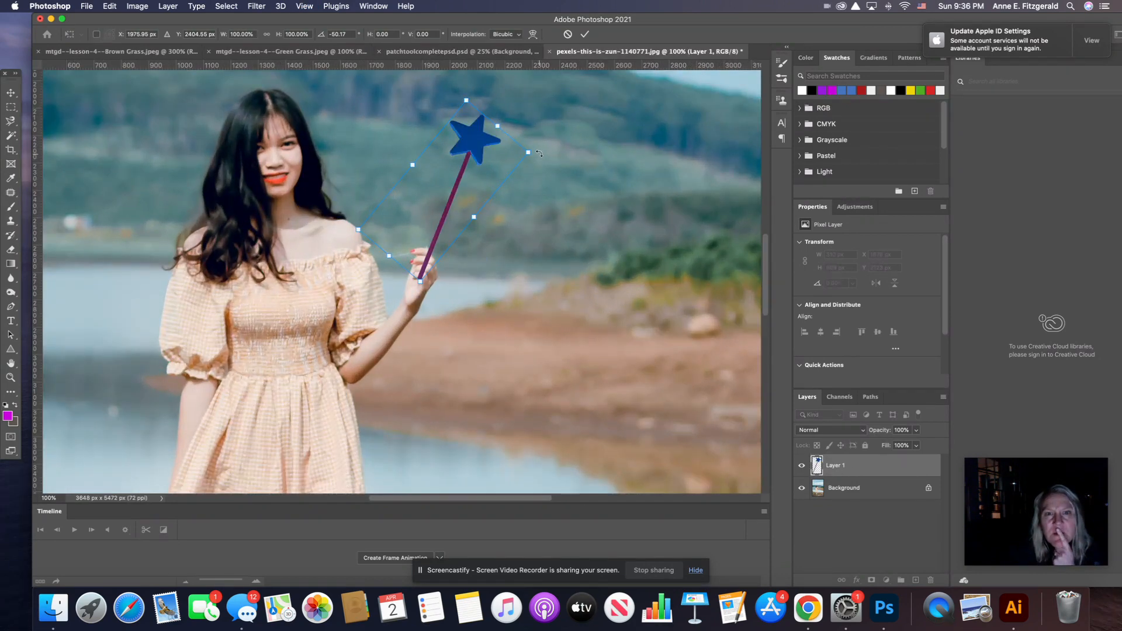
left_click_drag(539, 154, 542, 136)
left_click_drag(469, 148, 462, 146)
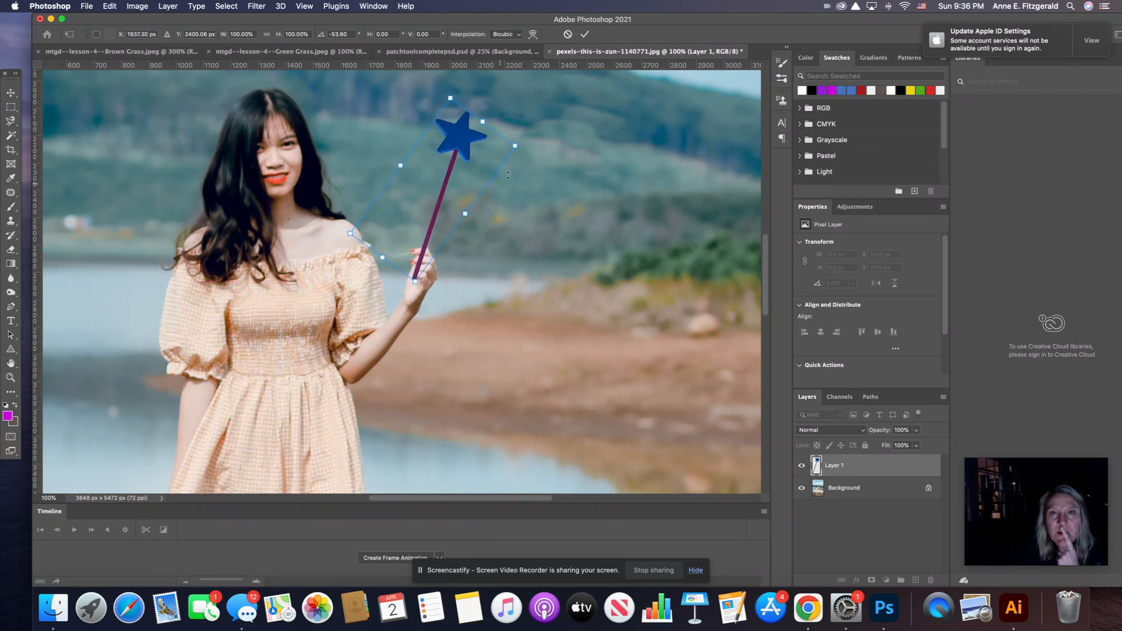
left_click(585, 34)
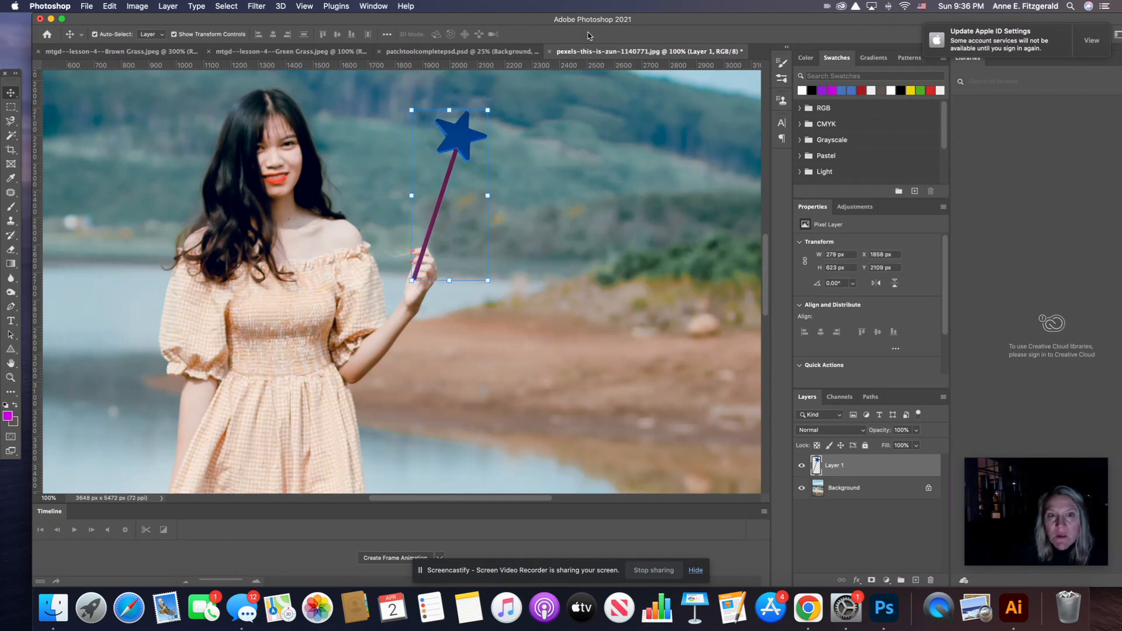
left_click_drag(465, 149, 466, 144)
Try to cover the wand's lower handle on Layer 1 with fingers cloned from the Background using the Clone Stamp, and undo the strokes
left_click(853, 492)
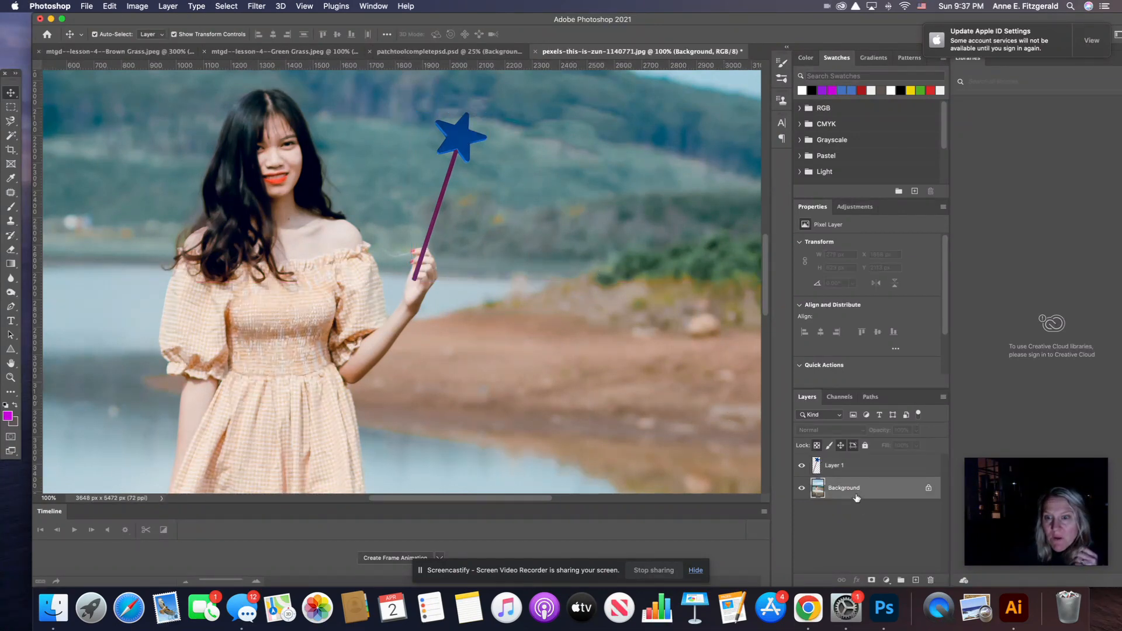
left_click(10, 221)
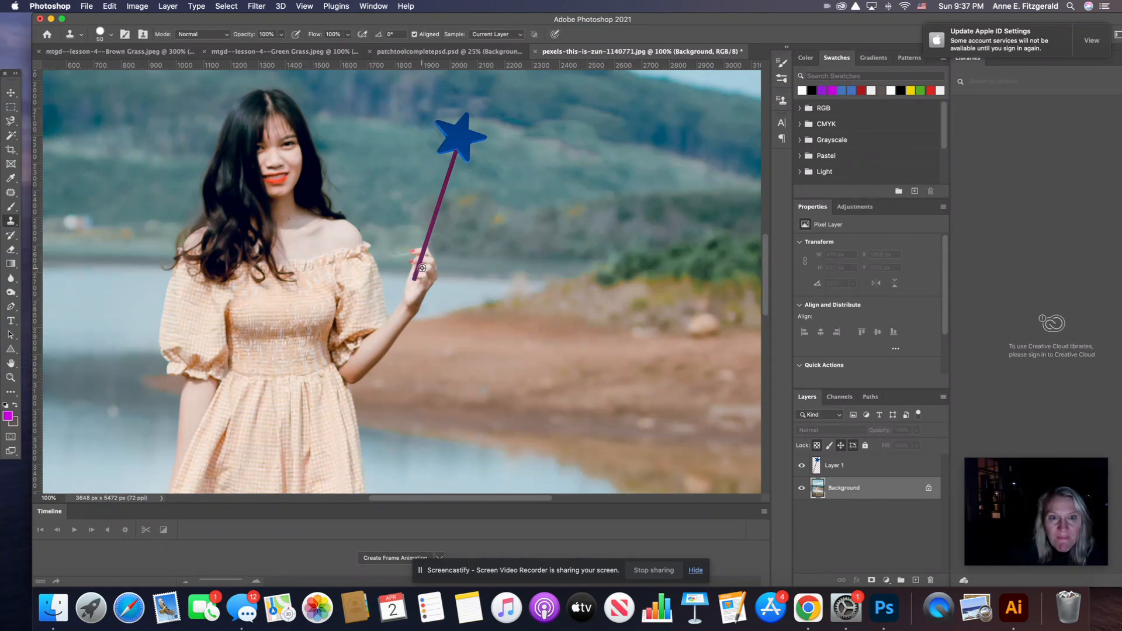
left_click(844, 465)
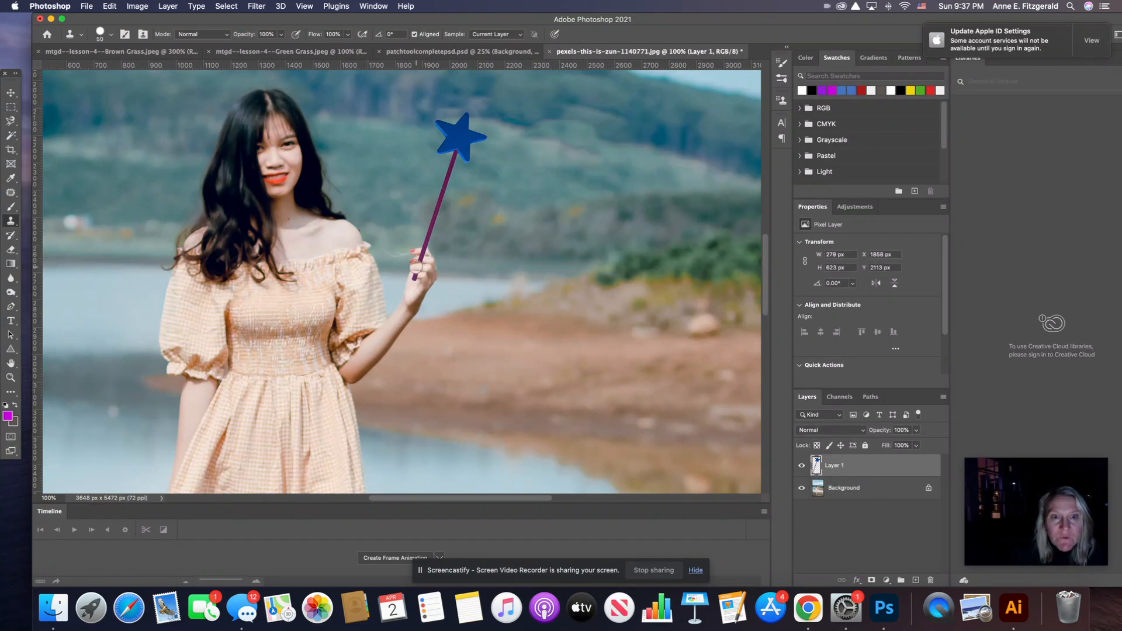
left_click_drag(419, 267, 417, 257)
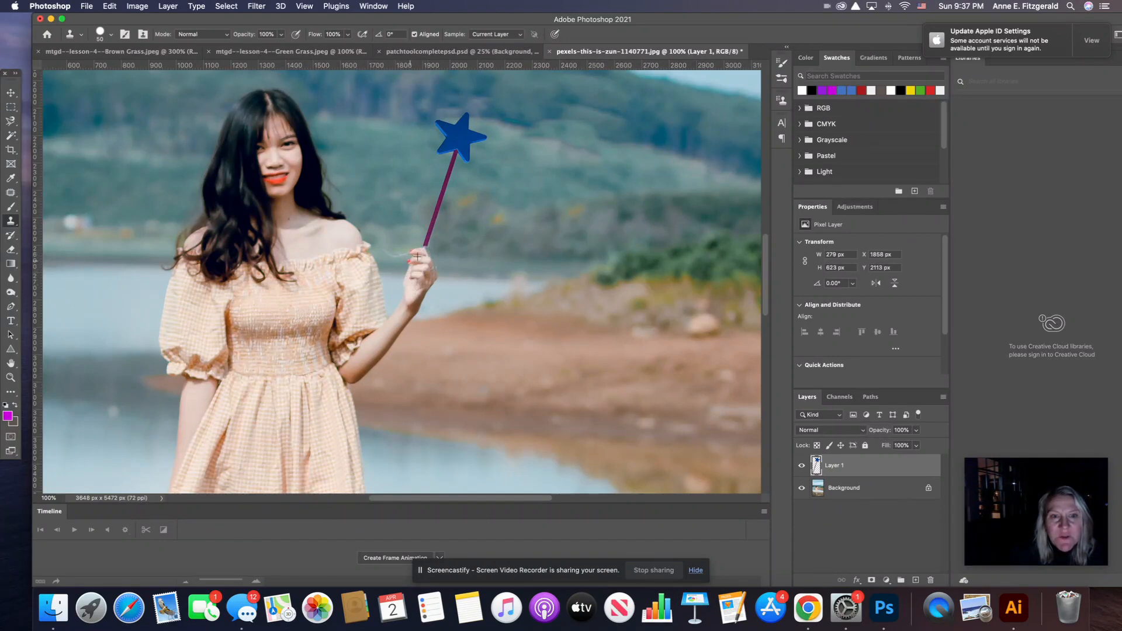
left_click_drag(433, 276, 422, 297)
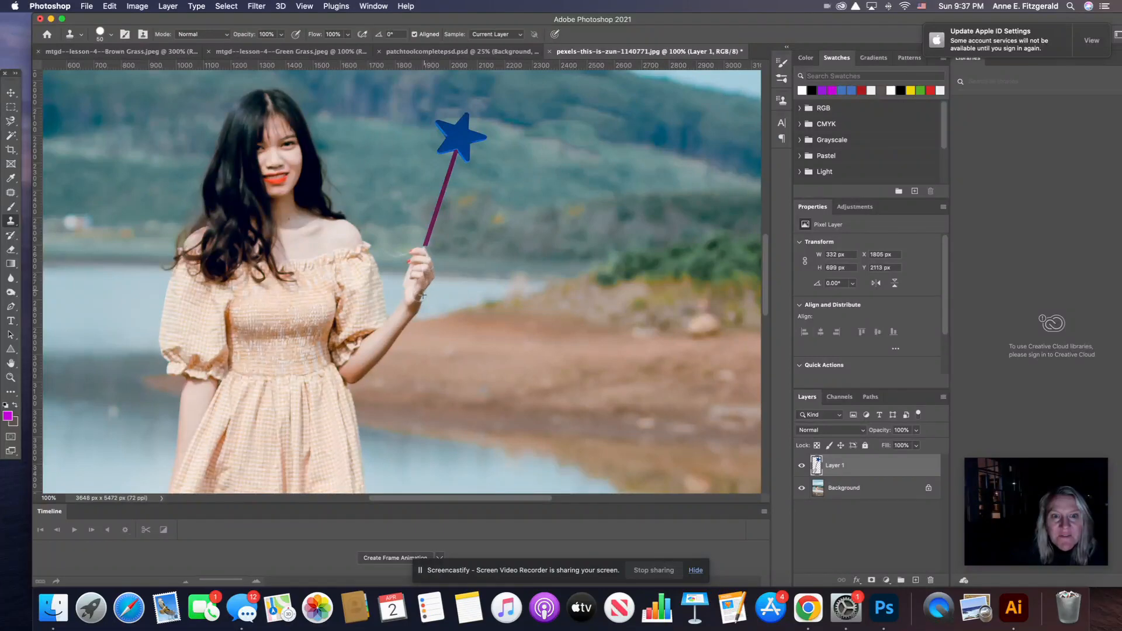
key("super+z")
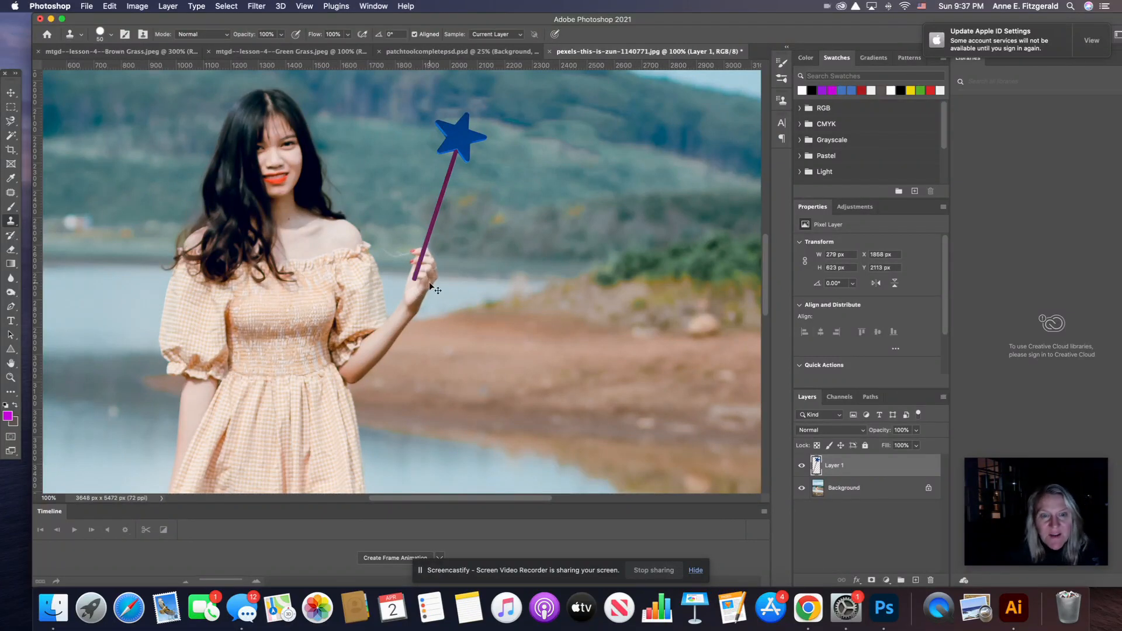
Try stamping the hand on the Background layer with the Clone Stamp brush enlarged to 250 px, and undo the stamps
left_click(827, 486)
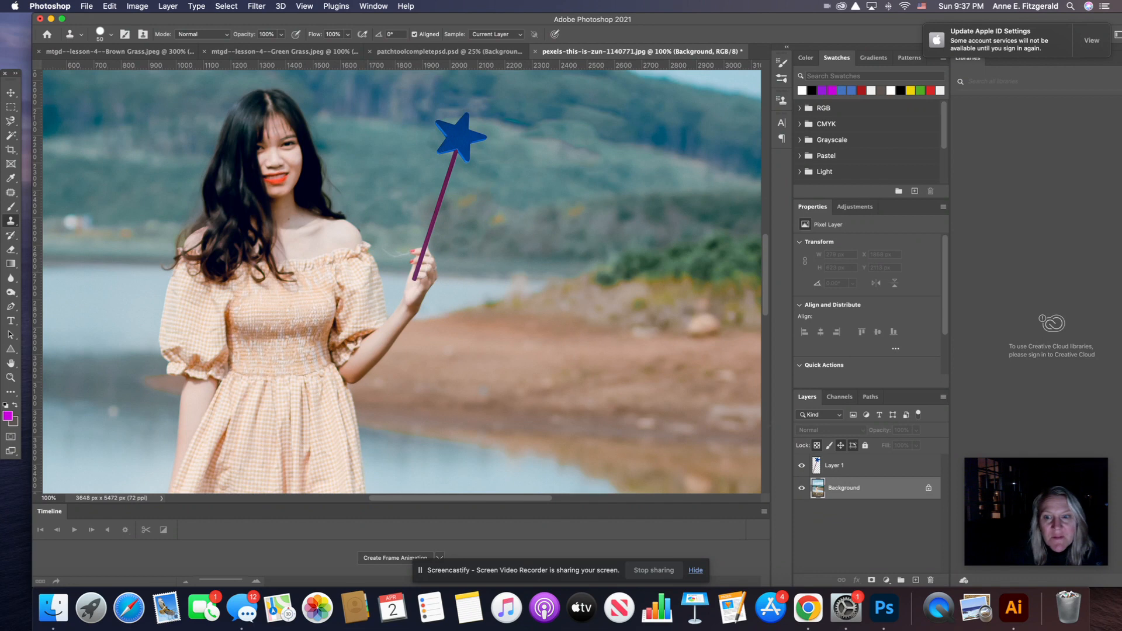
key("bracketright")
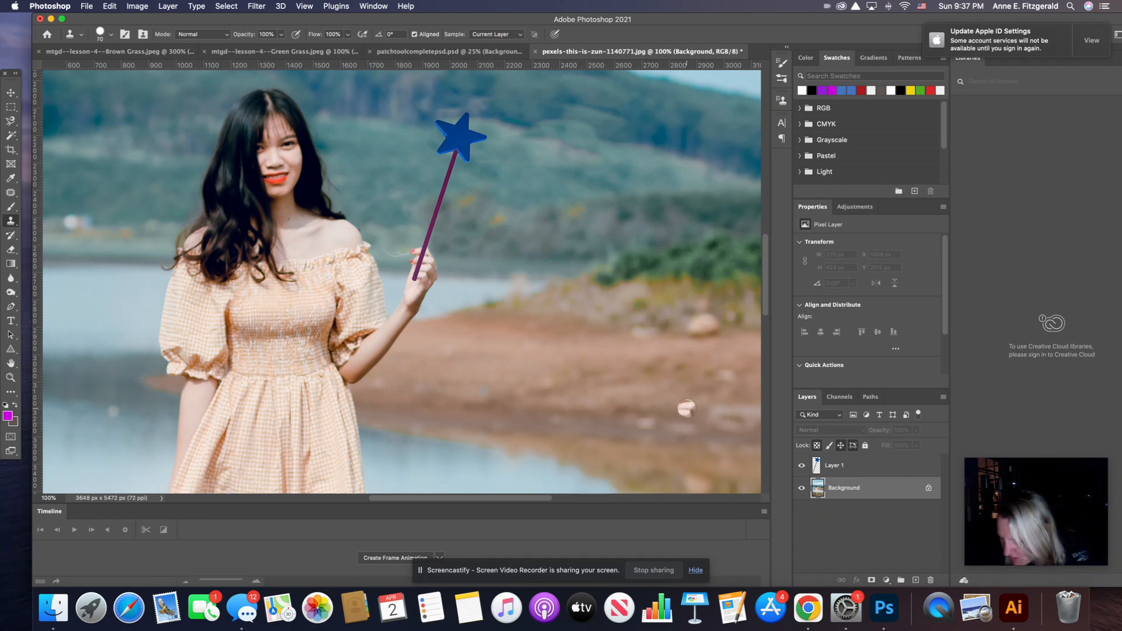
key("bracketright")
key("bracketright")
key("bracketright")
key("bracketright")
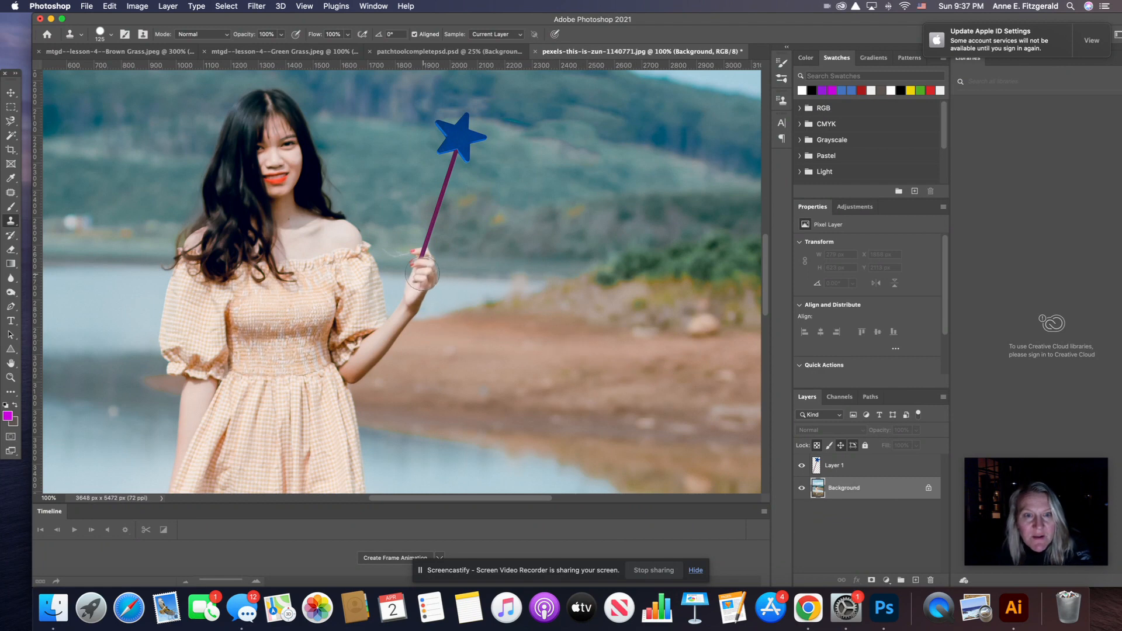
key("bracketright")
key("bracketright")
key("bracketright")
key("bracketright")
key("bracketright")
left_click(422, 272)
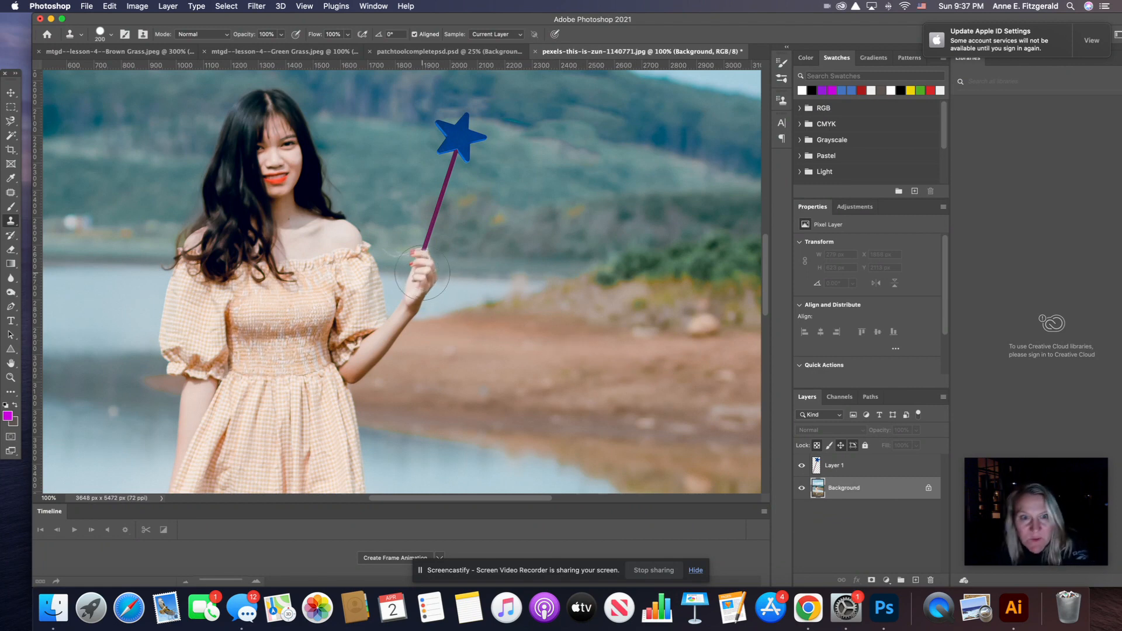
key("super+z")
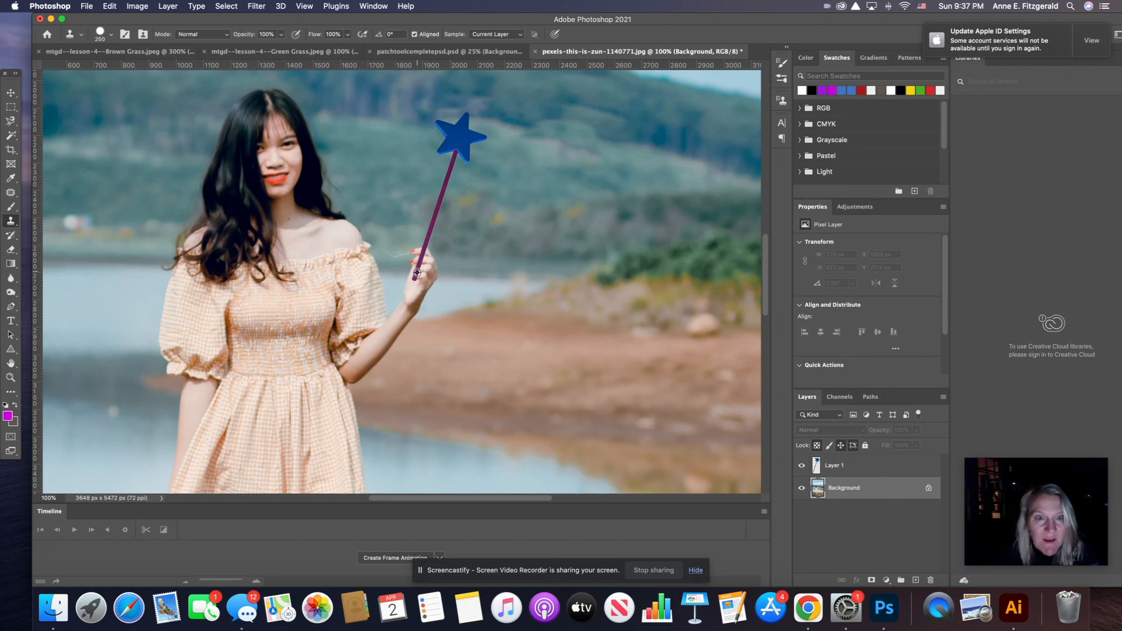
left_click(423, 270)
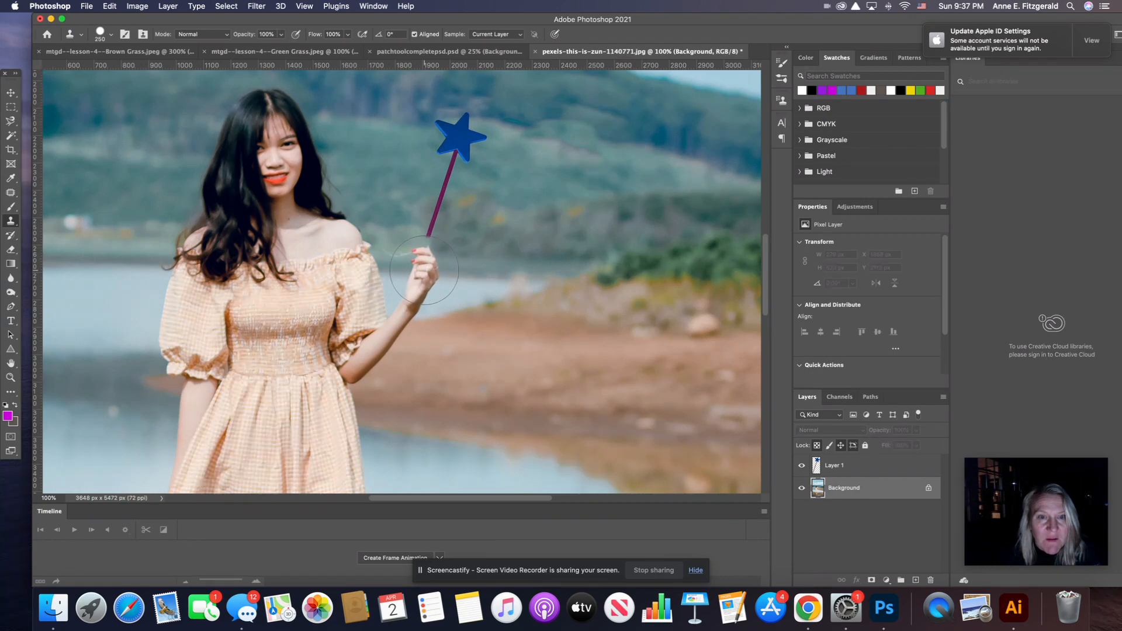
key("super+z")
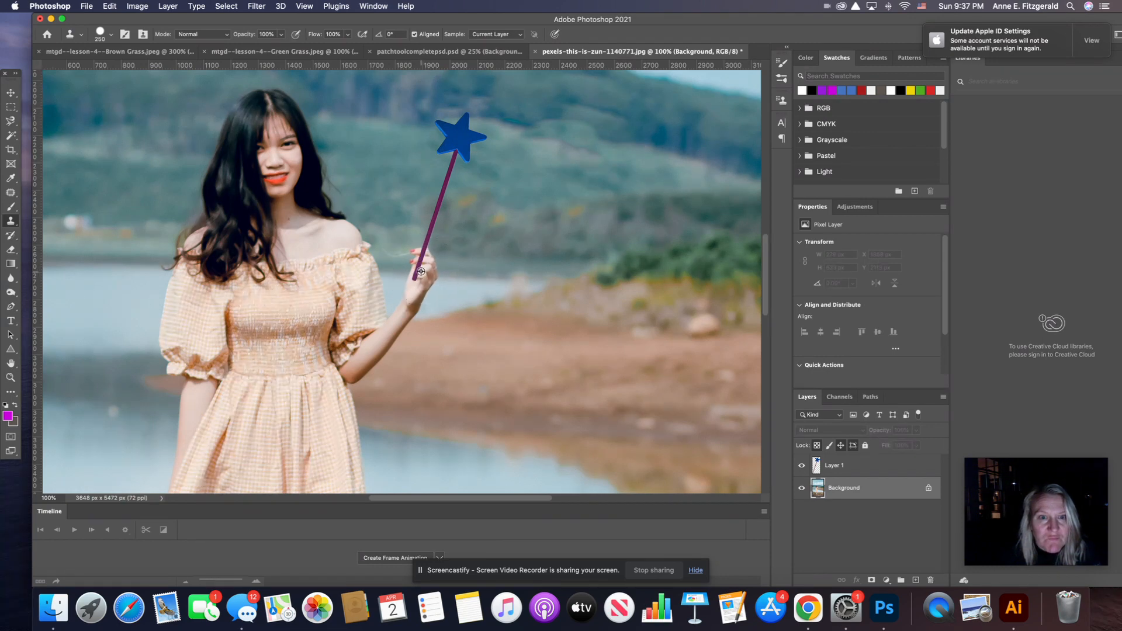
Try to stamp the cloned hand over the wand's handle on Layer 1 with the 250 px brush, and undo it
left_click(846, 468)
left_click(425, 266)
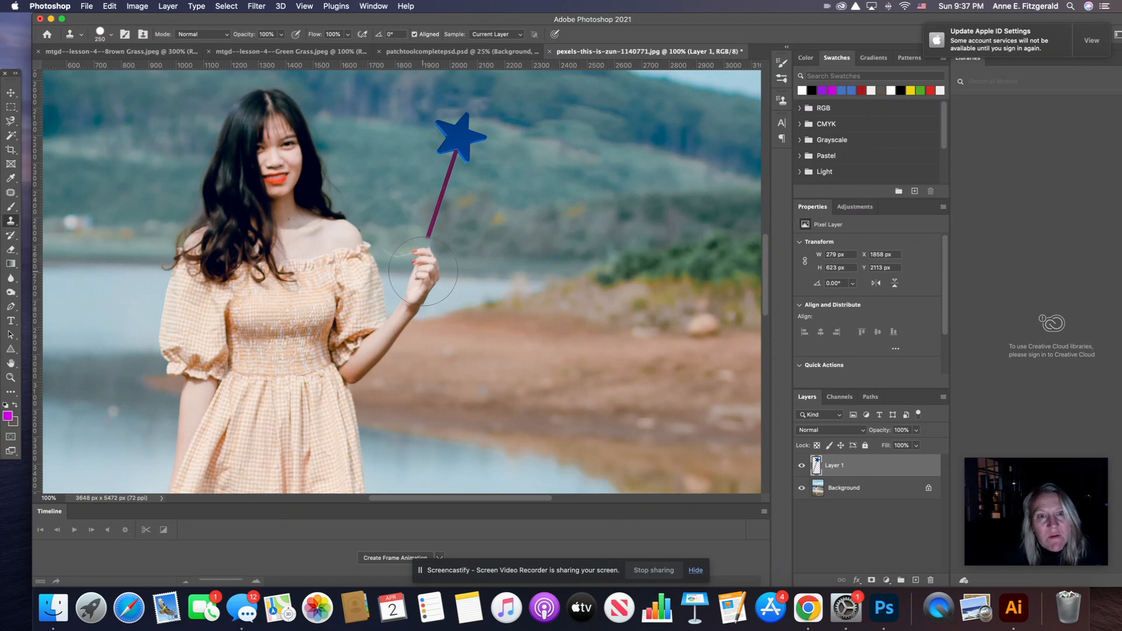
left_click(424, 271)
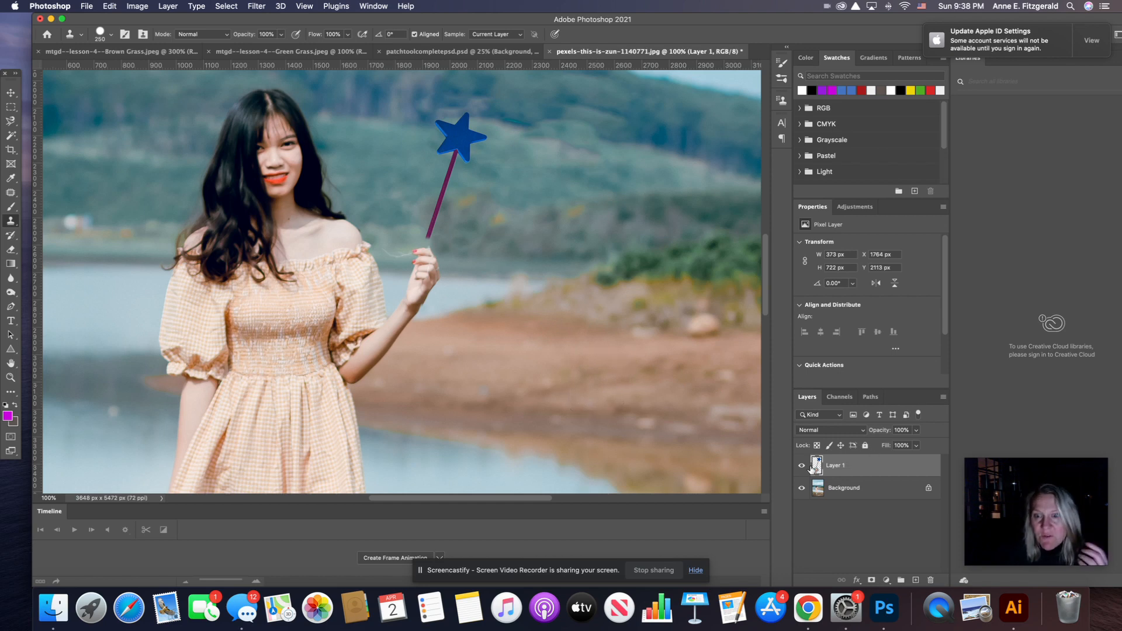
key("super+z")
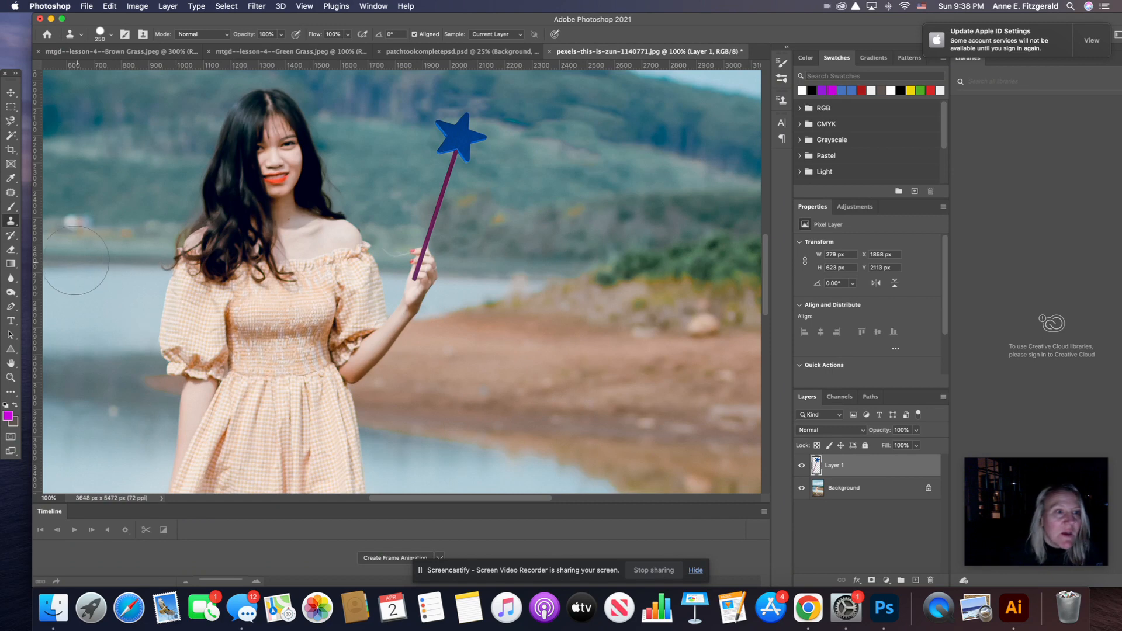
Erase the wand's lower handle where it overlaps the fingers on Layer 1, using a 125 px Eraser
left_click(11, 250)
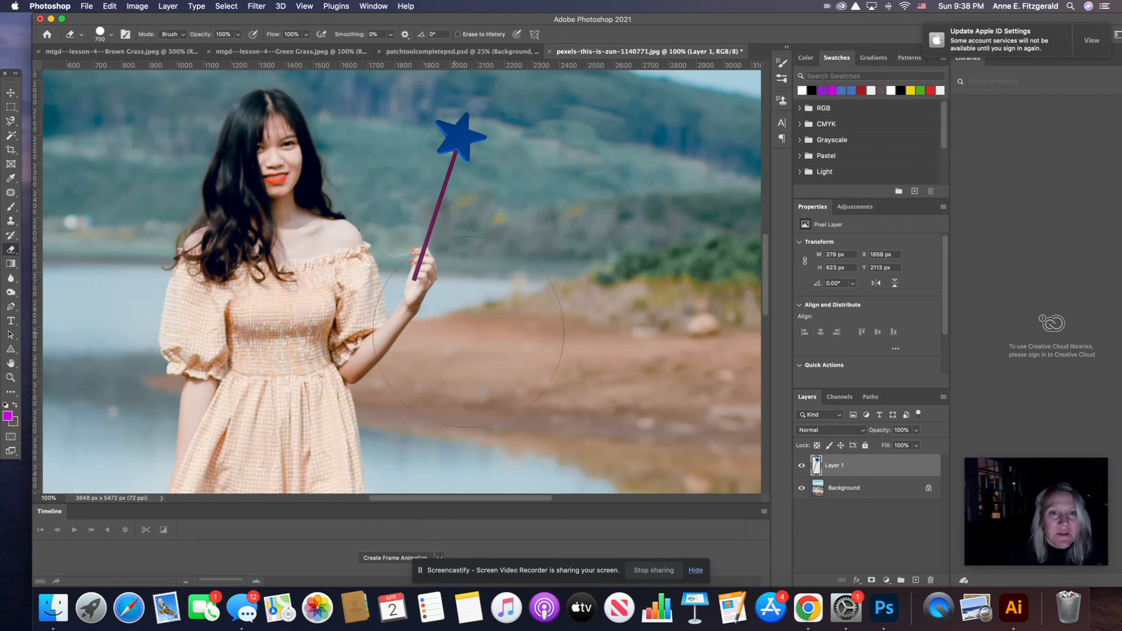
key("bracketleft")
key("bracketleft")
key("bracketleft")
key("bracketleft")
key("bracketleft")
key("bracketleft")
key("bracketleft")
key("bracketleft")
key("bracketleft")
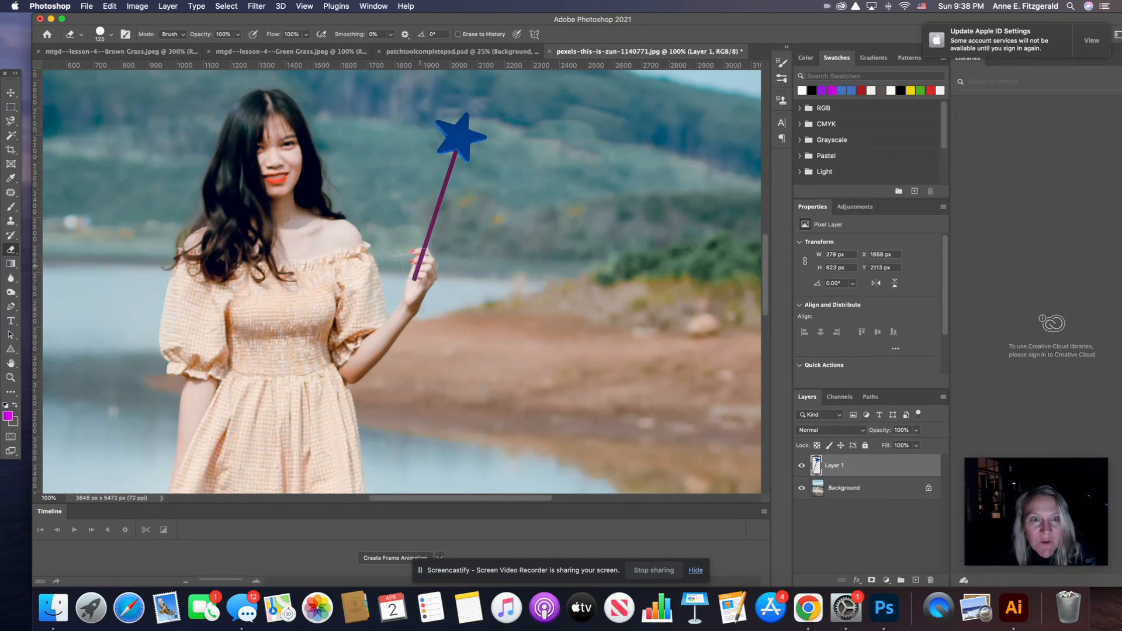
left_click(420, 264)
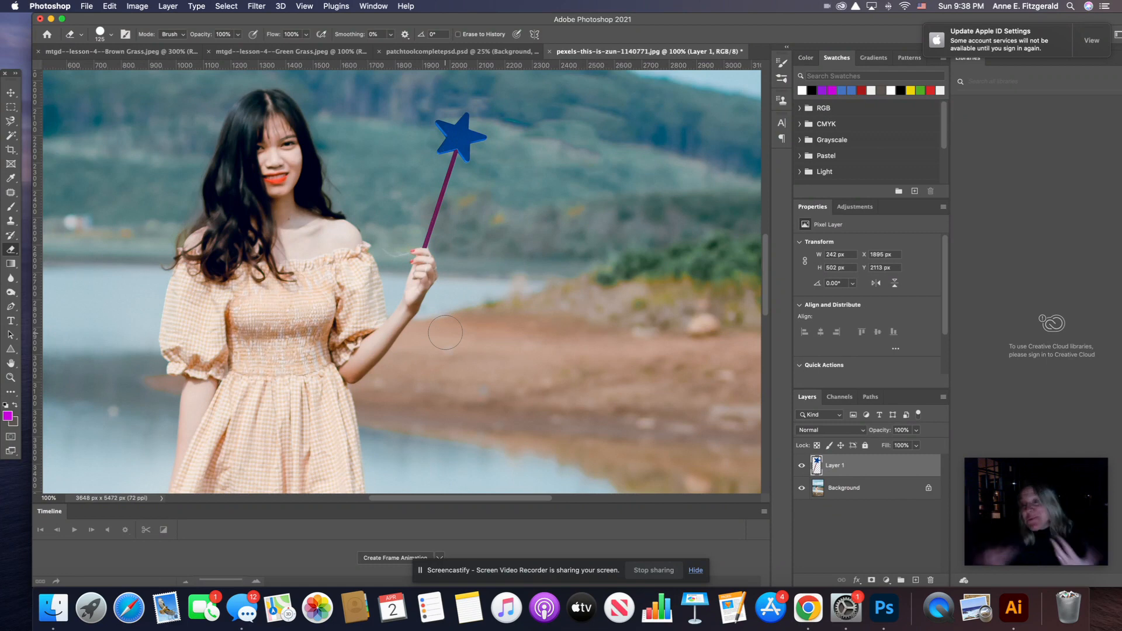
Move the shortened wand away from the woman's hand with the Move tool, and undo the move
left_click(9, 93)
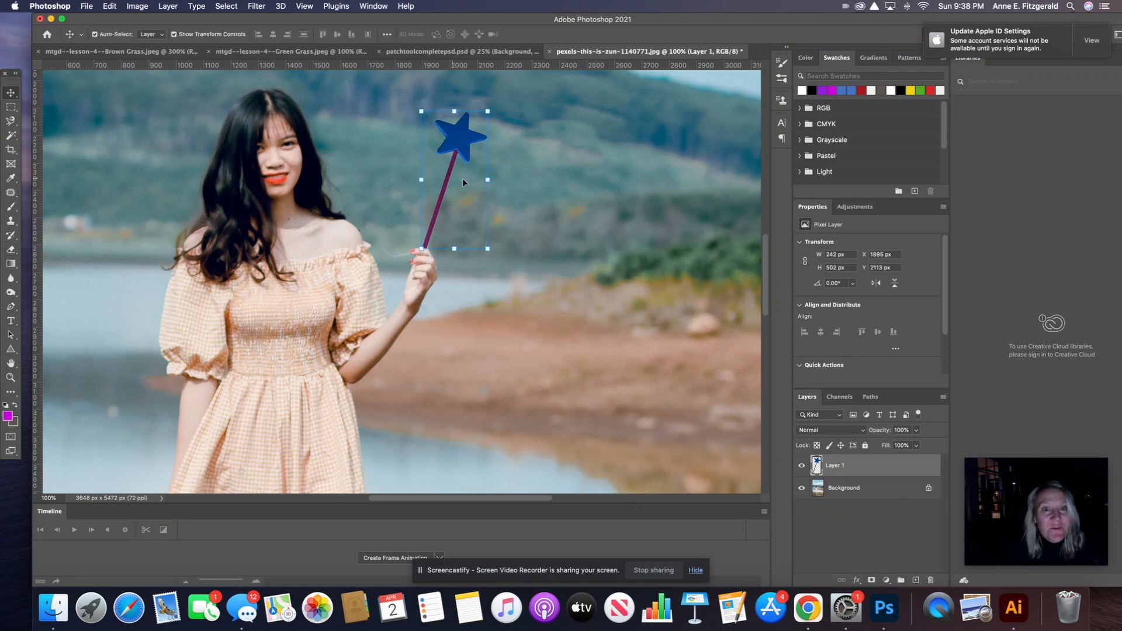
left_click_drag(461, 150, 521, 171)
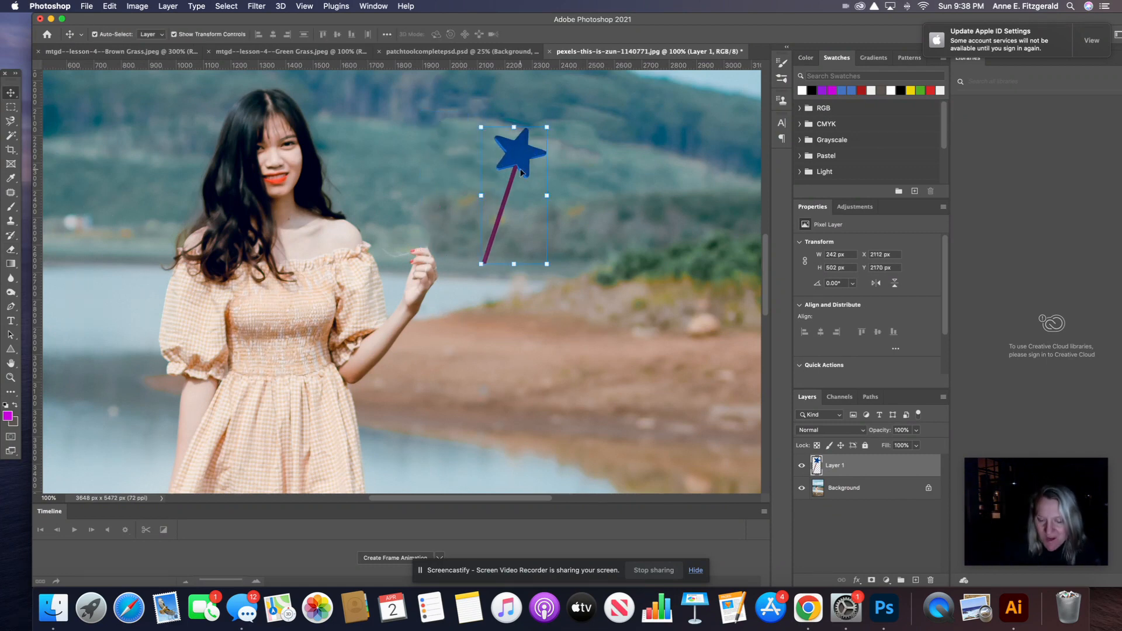
key("super+z")
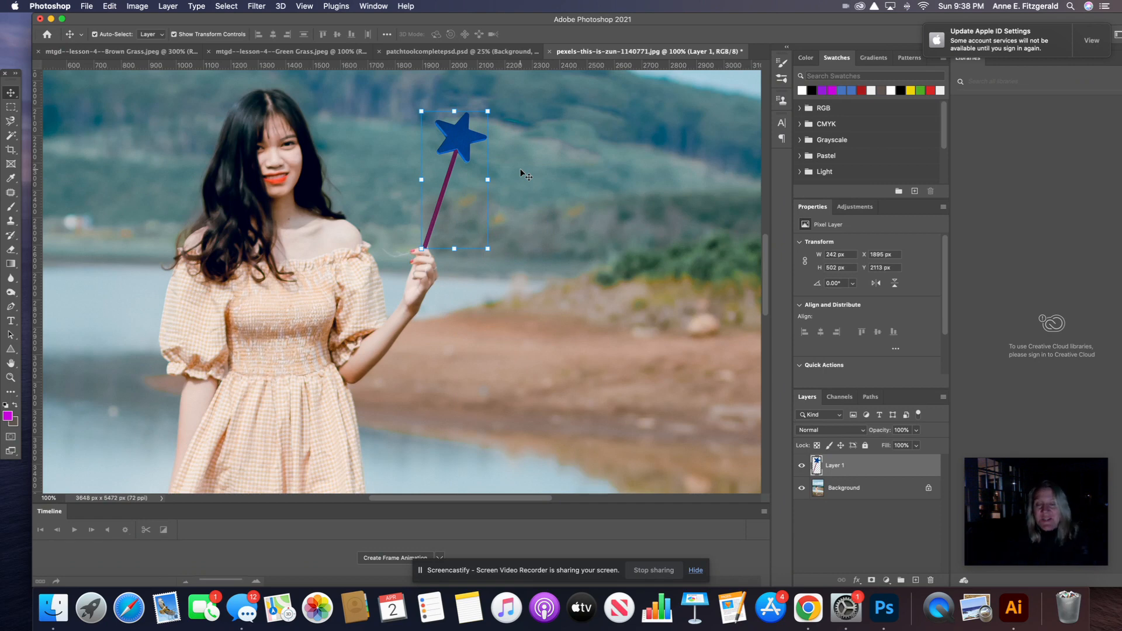